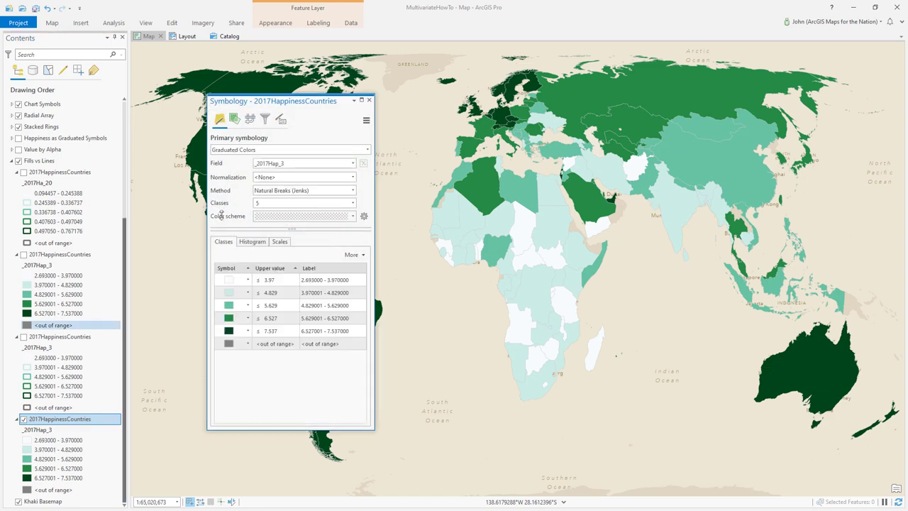
Step: Move the floating graduated-colours Symbology pane to the right, clear of the countries
{"action": "left_click_drag", "start_coordinate": [281, 101], "coordinate": [777, 90]}
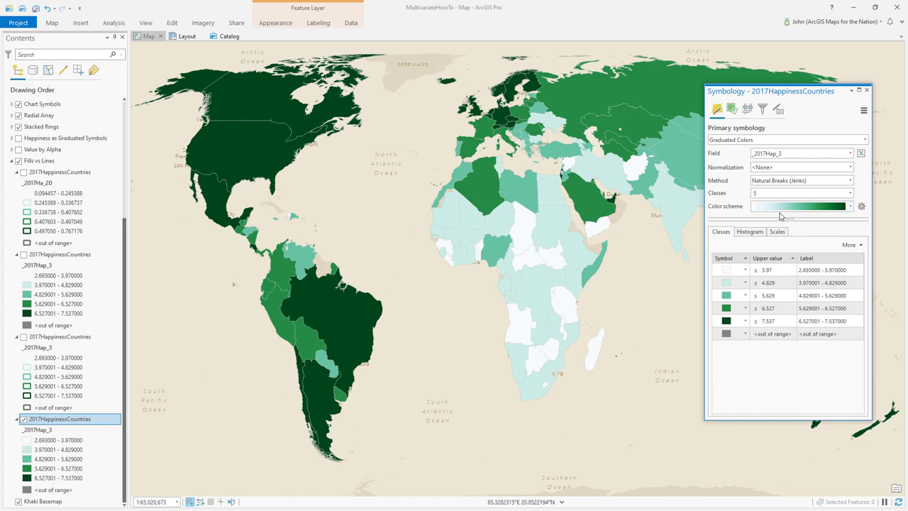
Step: Hide the filled happiness layer, then show and select the outline-only happiness layer
{"action": "left_click", "coordinate": [861, 207]}
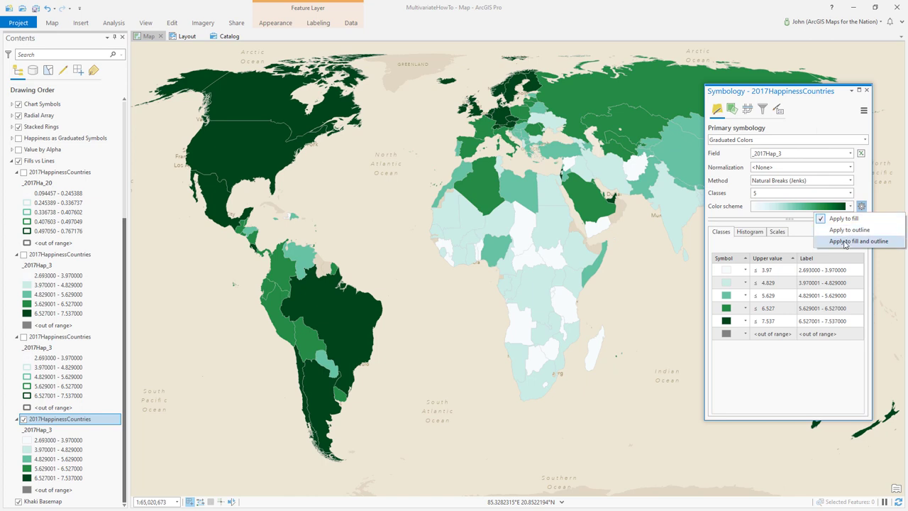
{"action": "left_click", "coordinate": [865, 189]}
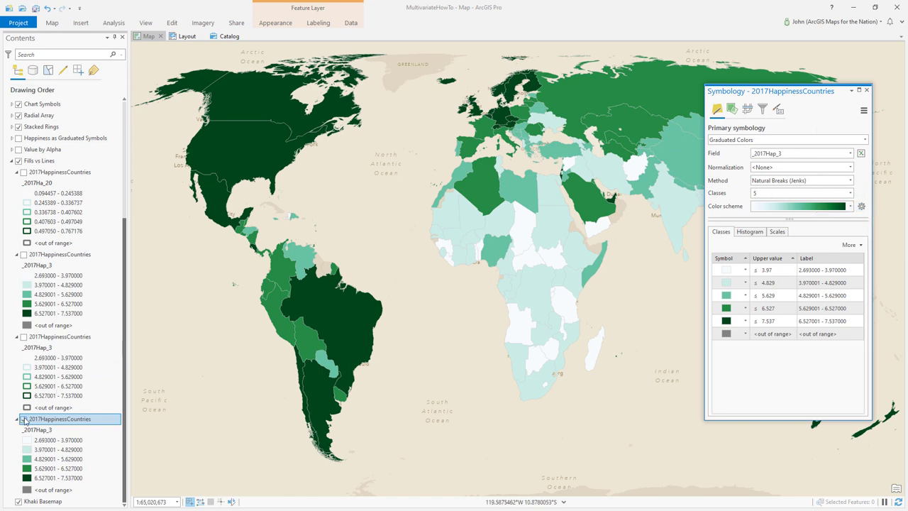
{"action": "left_click", "coordinate": [23, 419]}
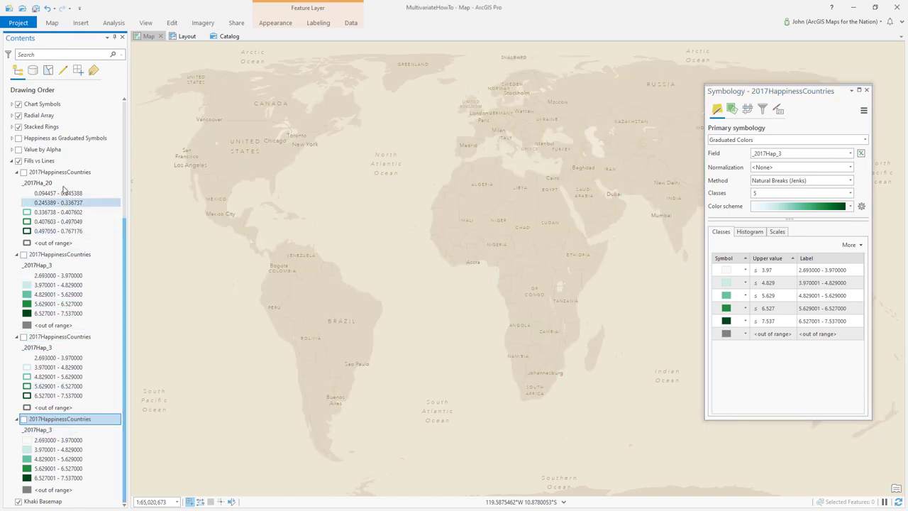
{"action": "scroll", "coordinate": [73, 134], "scroll_direction": "up", "scroll_amount": 3}
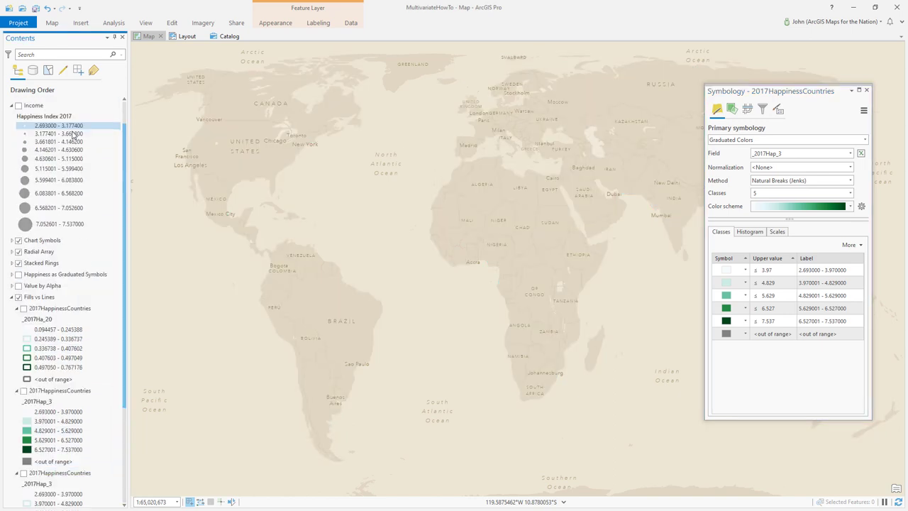
{"action": "scroll", "coordinate": [73, 136], "scroll_direction": "down", "scroll_amount": 3}
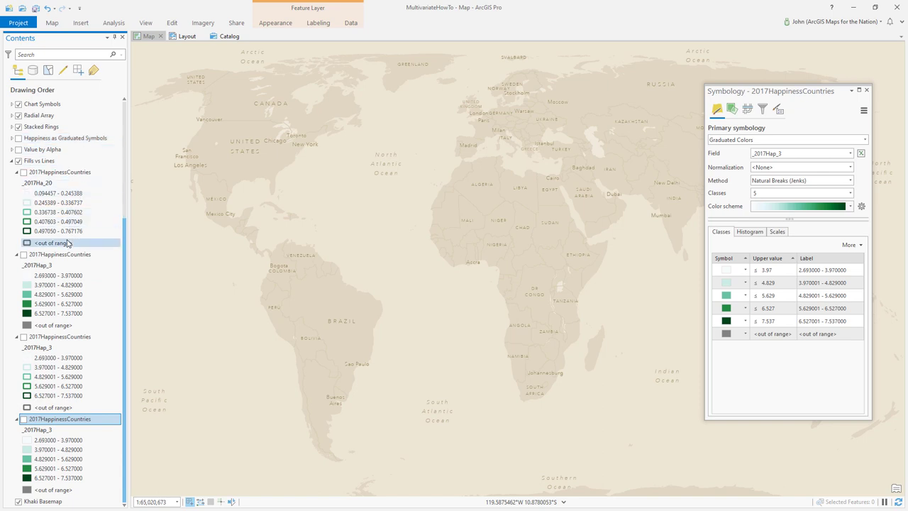
{"action": "left_click", "coordinate": [24, 337]}
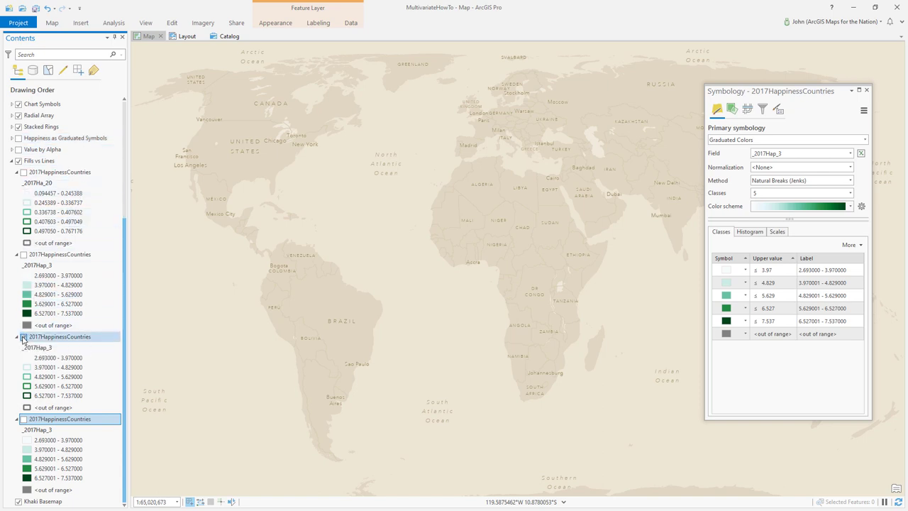
{"action": "left_click", "coordinate": [100, 337]}
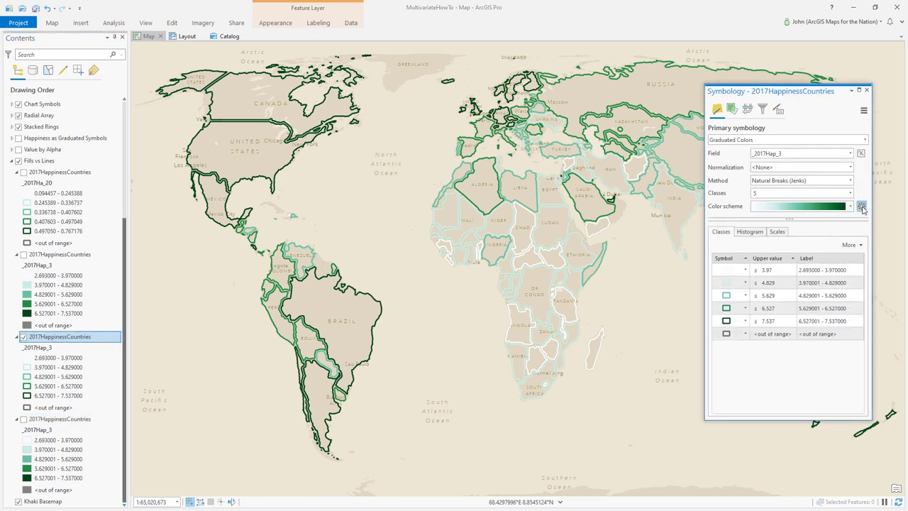
Step: Apply the colour scheme to outlines, show fills with variable outlines on top, and close Symbology
{"action": "left_click", "coordinate": [862, 207]}
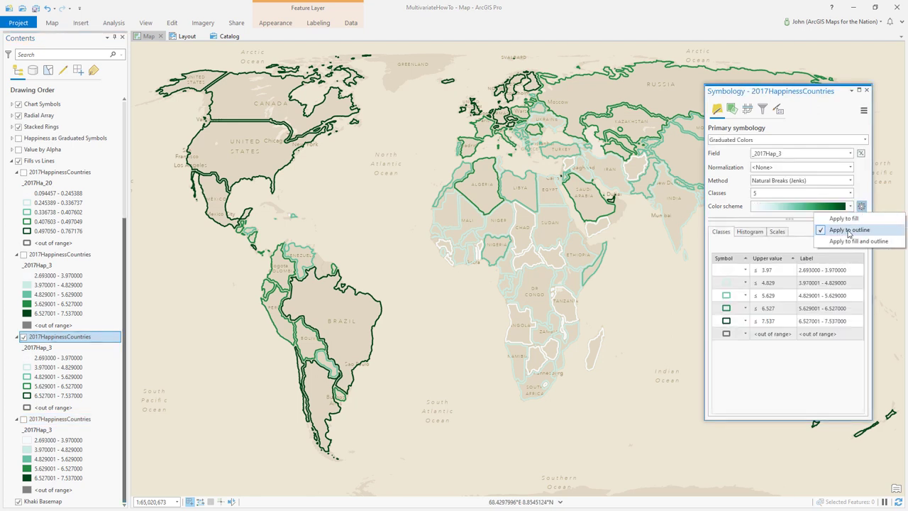
{"action": "left_click", "coordinate": [430, 251]}
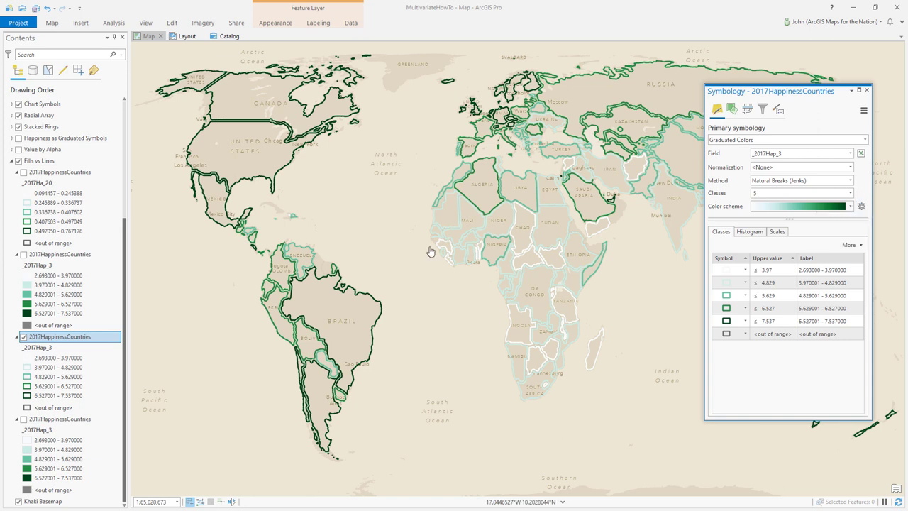
{"action": "left_click", "coordinate": [23, 337]}
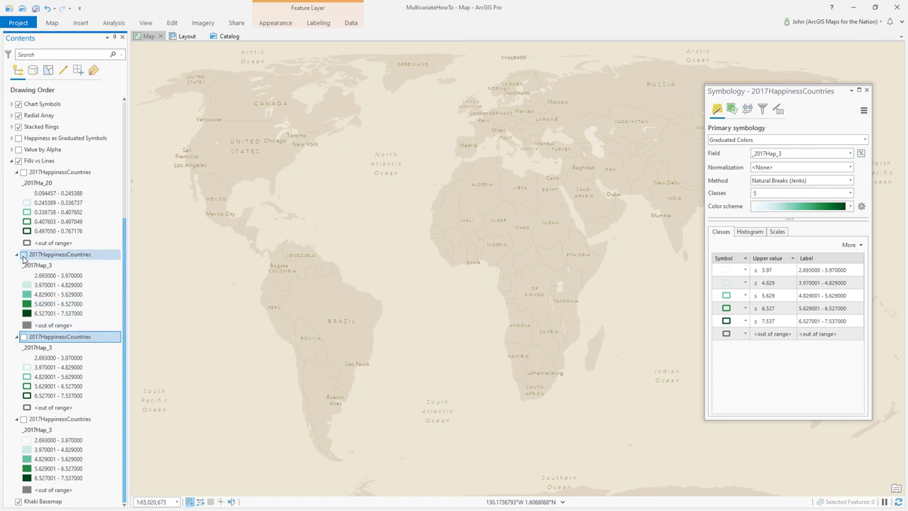
{"action": "left_click", "coordinate": [24, 255]}
{"action": "left_click", "coordinate": [108, 258]}
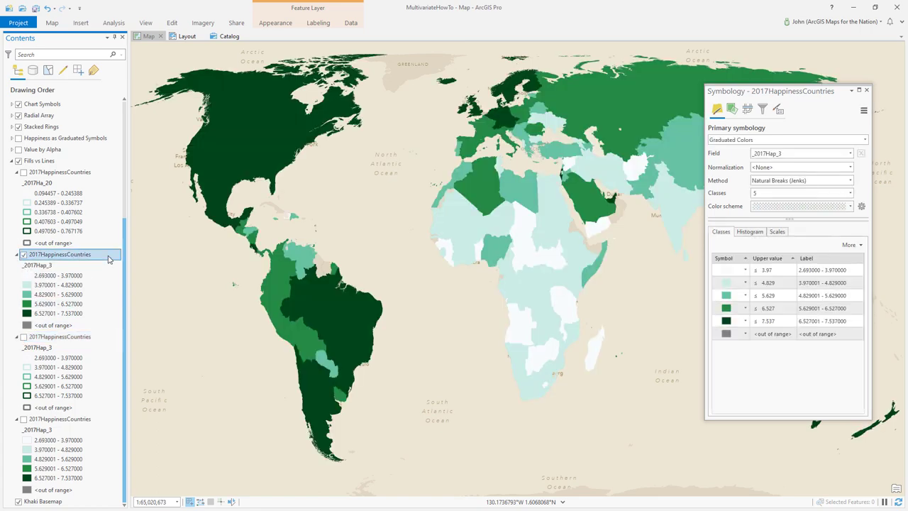
{"action": "left_click", "coordinate": [24, 172]}
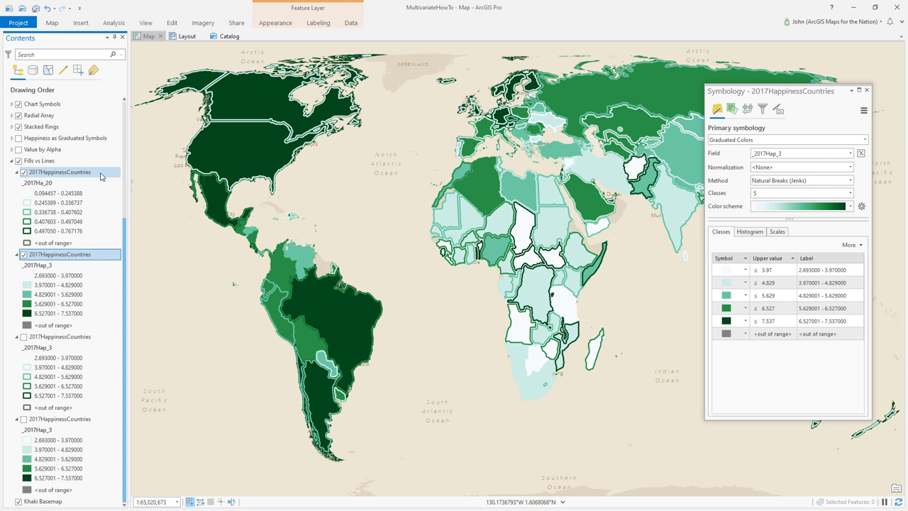
{"action": "left_click", "coordinate": [867, 90]}
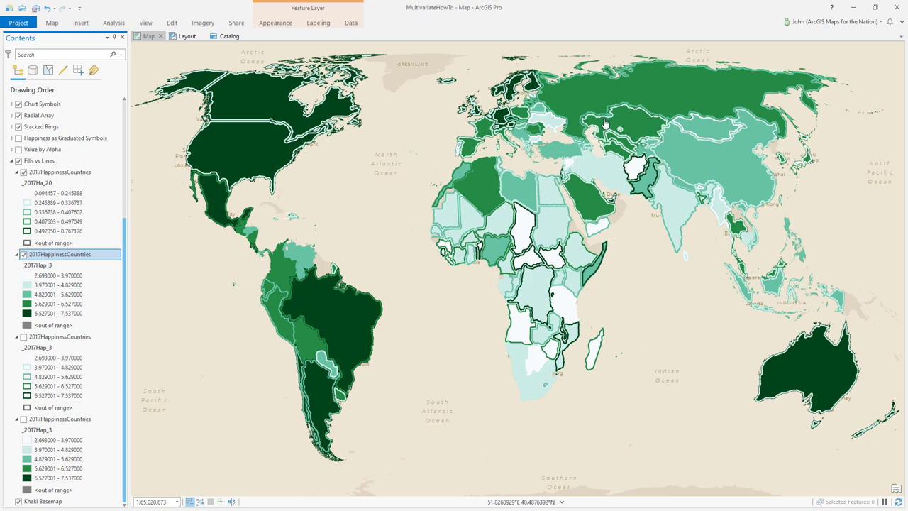
Step: Hide Fills vs Lines, show the Value by Alpha layer, and open its Symbology
{"action": "left_click", "coordinate": [18, 160]}
{"action": "left_click", "coordinate": [19, 149]}
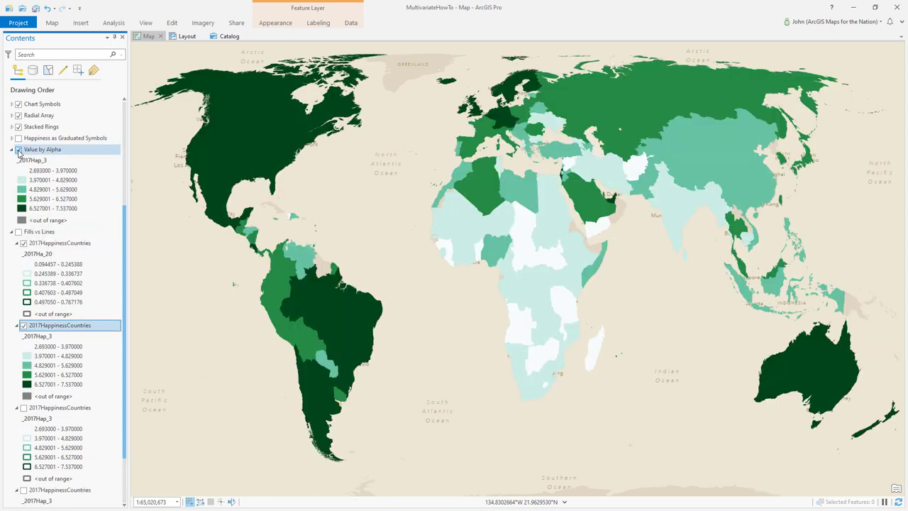
{"action": "left_click", "coordinate": [80, 151]}
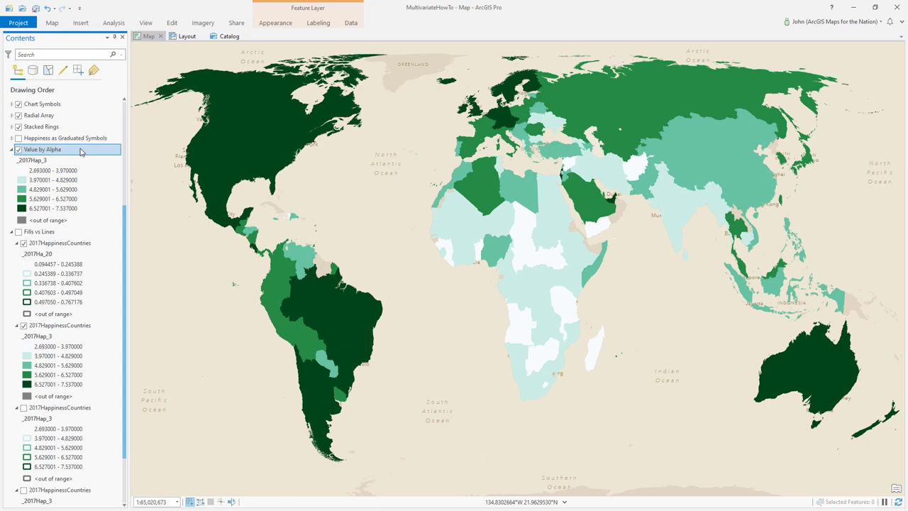
{"action": "right_click", "coordinate": [82, 152]}
{"action": "left_click", "coordinate": [107, 350]}
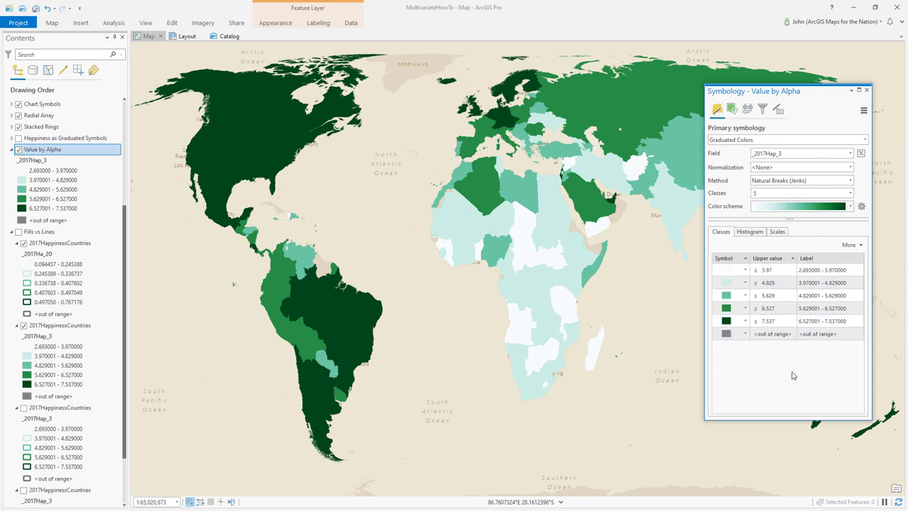
Step: Vary the Value by Alpha transparency by attribute using the Unexplained field
{"action": "left_click", "coordinate": [731, 113]}
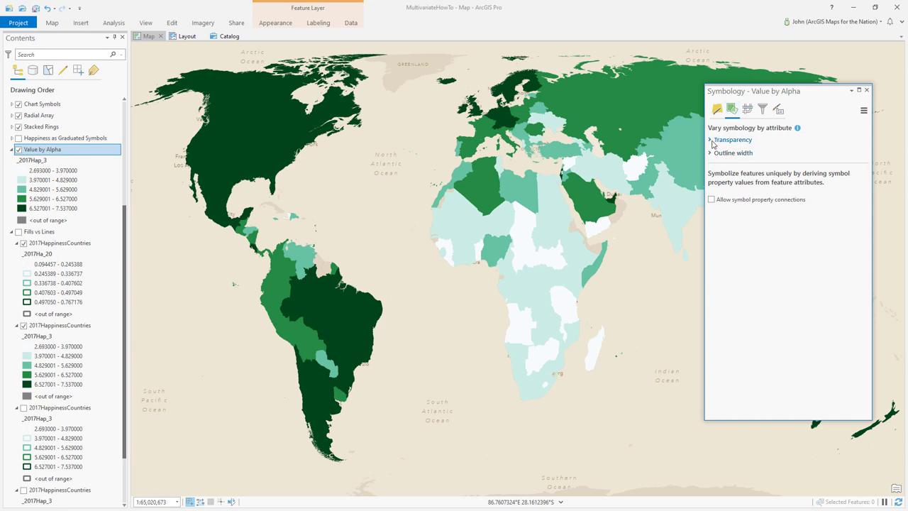
{"action": "left_click", "coordinate": [710, 141]}
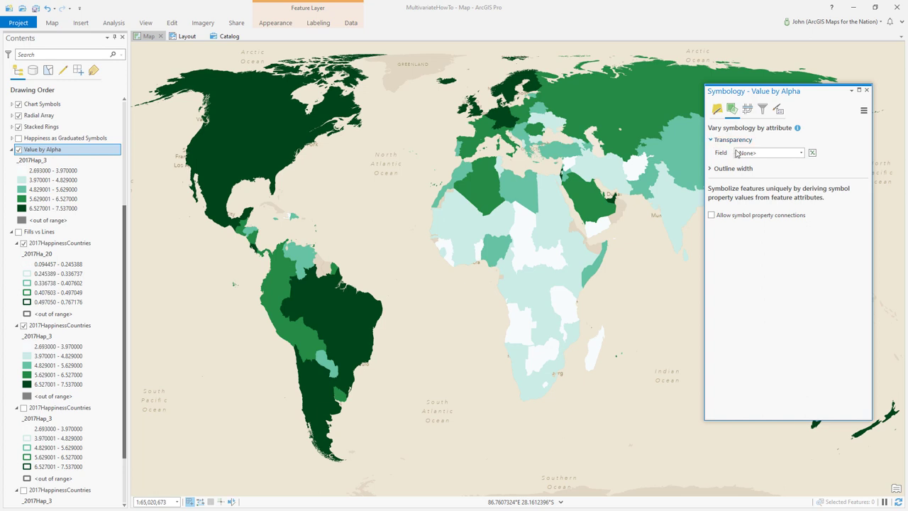
{"action": "left_click", "coordinate": [802, 153]}
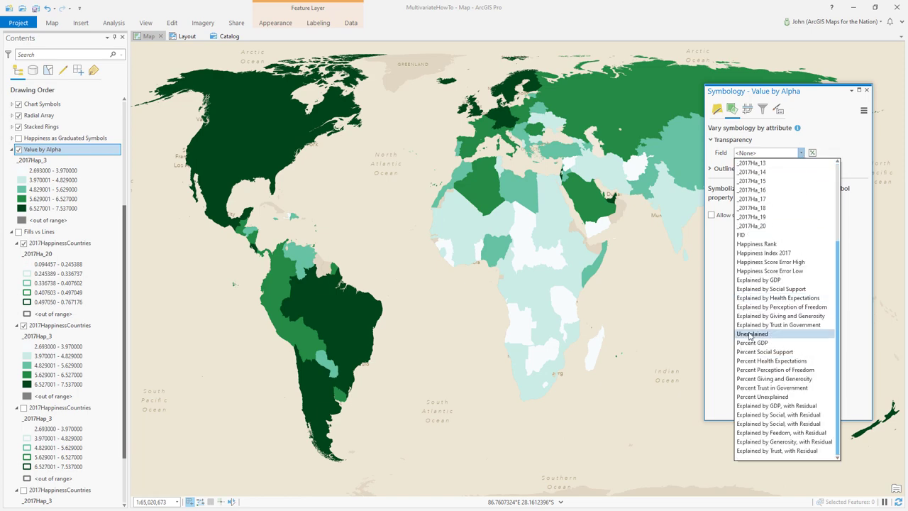
{"action": "left_click", "coordinate": [751, 334]}
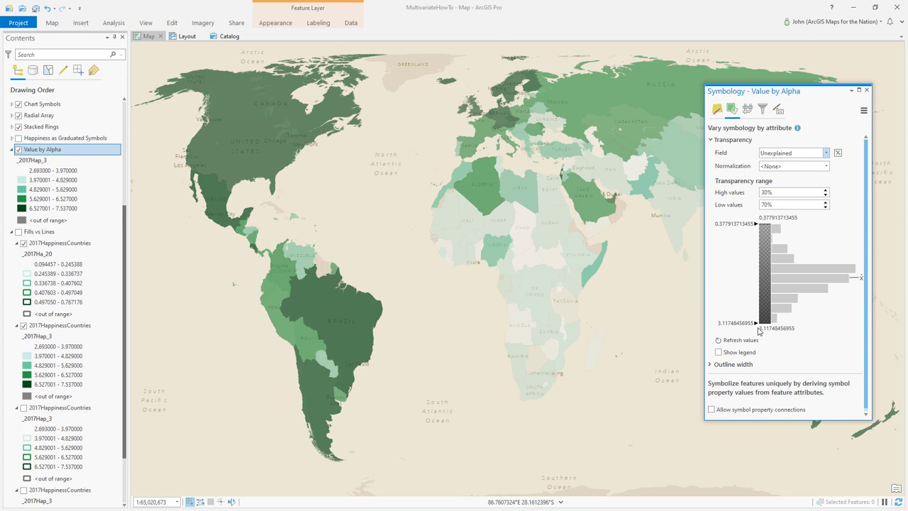
Step: Set transparency to 100% for high values and 0% for low values
{"action": "double_click", "coordinate": [765, 192]}
{"action": "type", "text": "0"}
{"action": "key", "text": "Return"}
{"action": "left_click", "coordinate": [762, 205]}
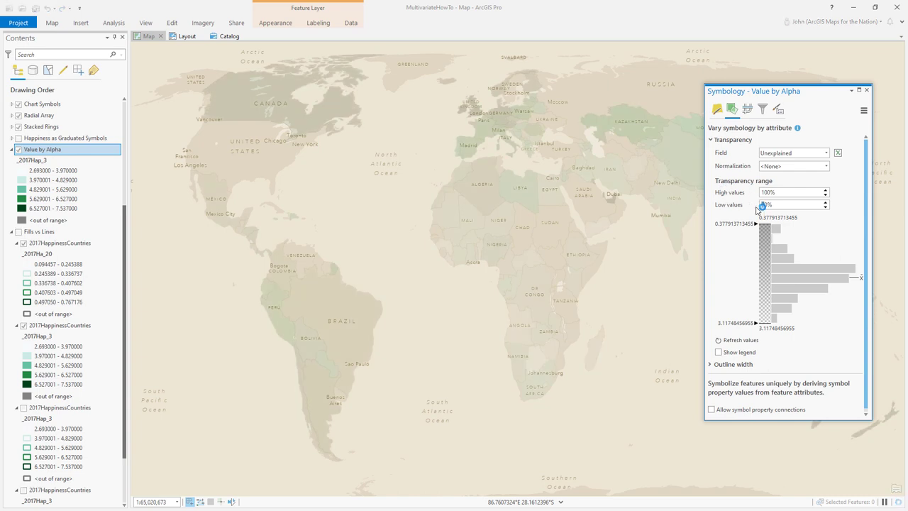
{"action": "type", "text": "0"}
{"action": "key", "text": "Return"}
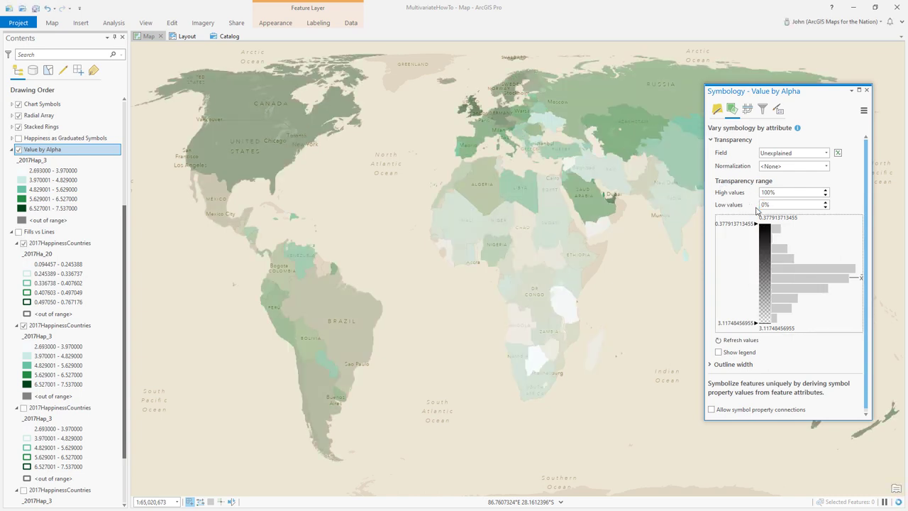
Step: Narrow the Unexplained transparency range to about 0.978–2.648, keeping the Symbology pane at the right
{"action": "left_click_drag", "start_coordinate": [816, 91], "coordinate": [743, 133]}
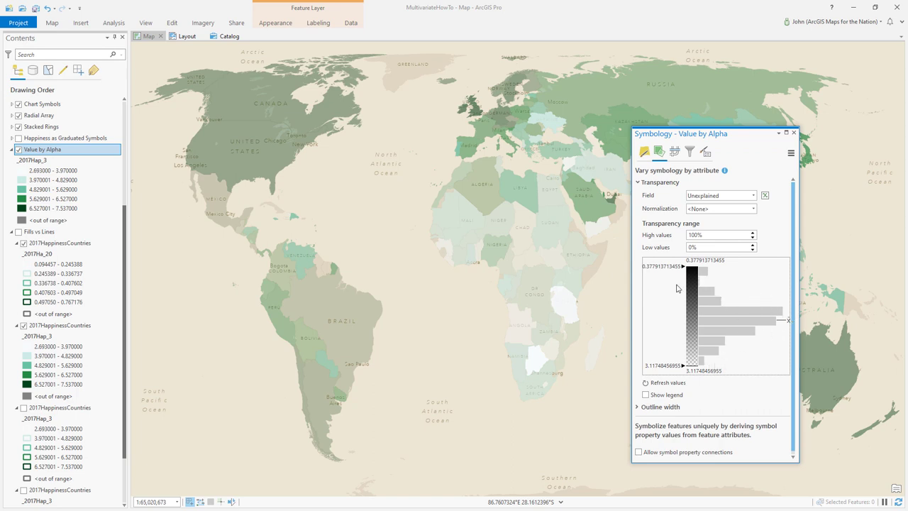
{"action": "left_click_drag", "start_coordinate": [676, 271], "coordinate": [675, 293]}
{"action": "left_click_drag", "start_coordinate": [672, 366], "coordinate": [669, 349]}
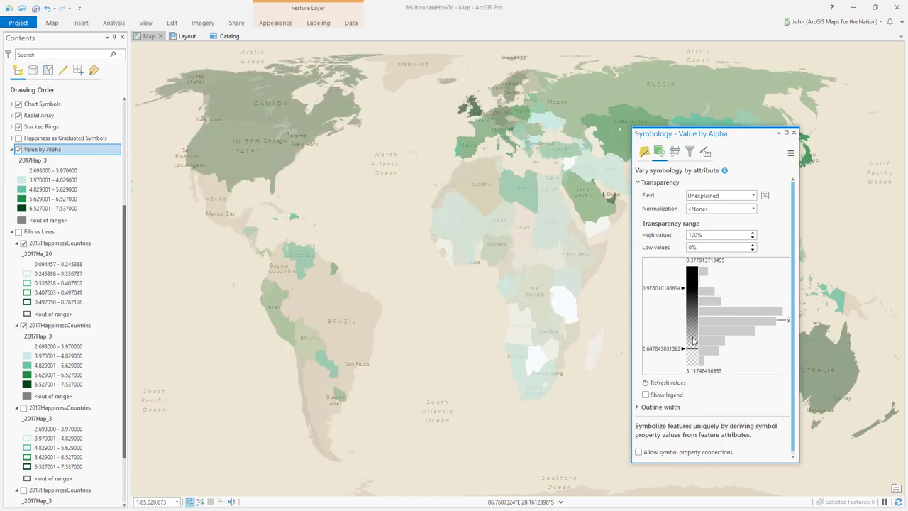
{"action": "left_click_drag", "start_coordinate": [707, 138], "coordinate": [791, 79]}
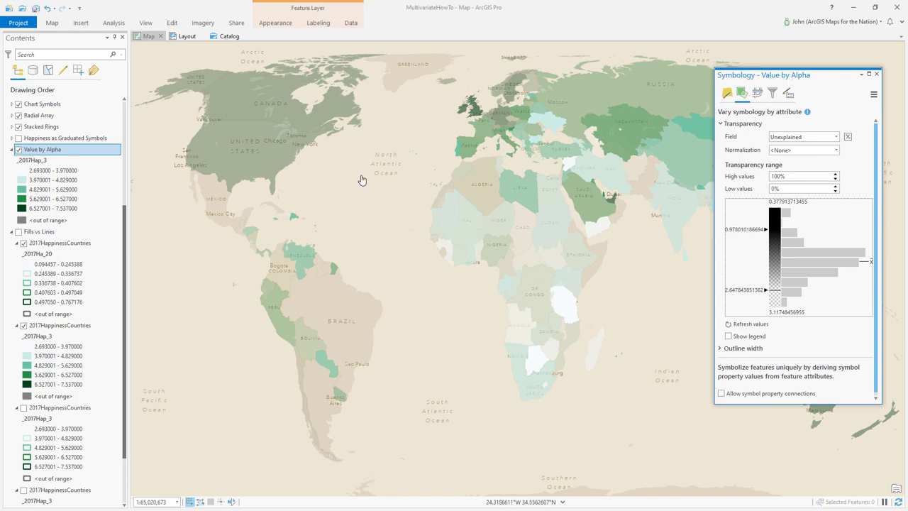
Step: Swap Value by Alpha for Happiness as Graduated Symbols, close Symbology, and zoom toward Europe
{"action": "left_click", "coordinate": [18, 150]}
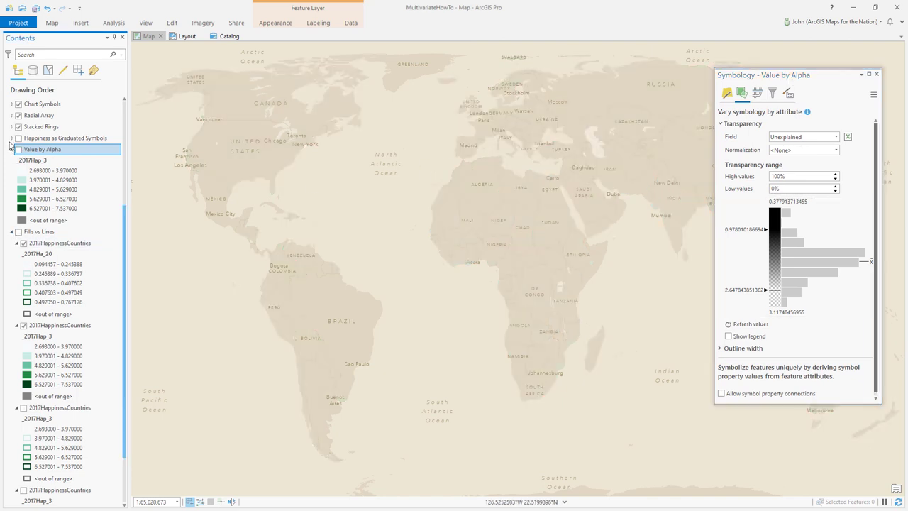
{"action": "left_click", "coordinate": [11, 138]}
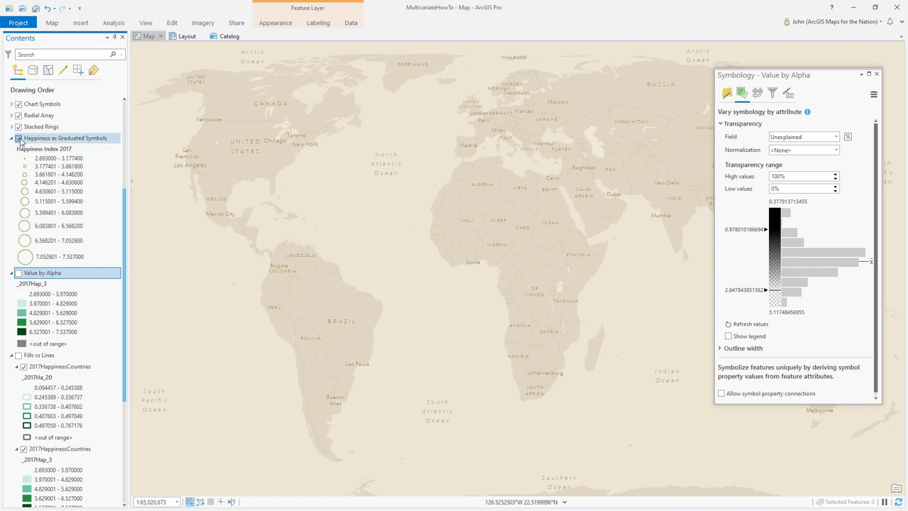
{"action": "left_click", "coordinate": [19, 139]}
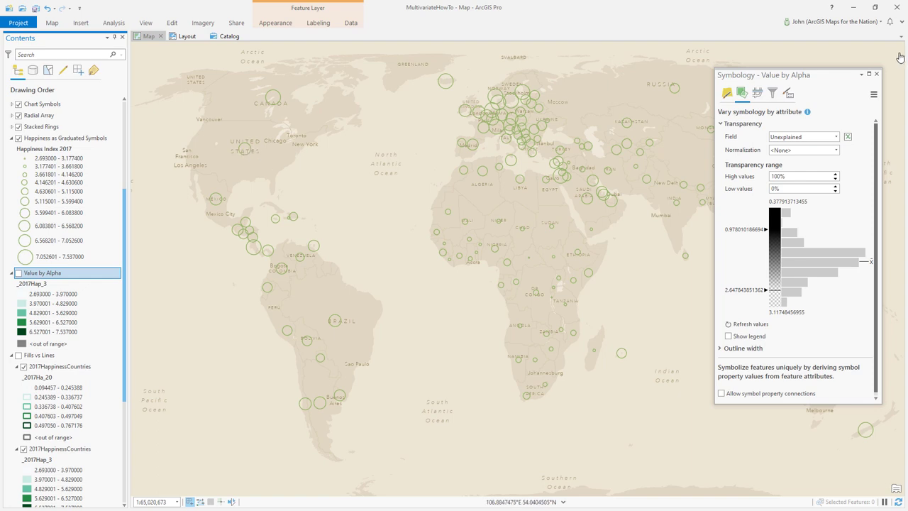
{"action": "left_click", "coordinate": [876, 74]}
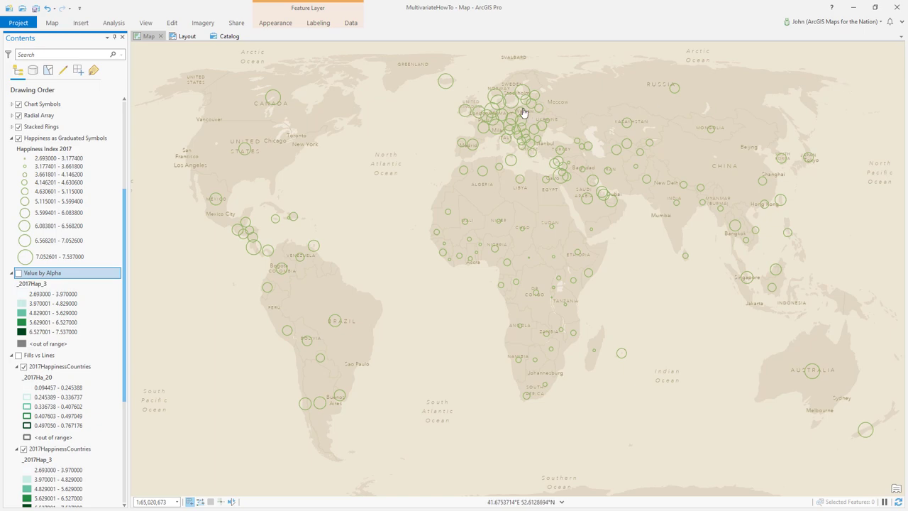
{"action": "scroll", "coordinate": [544, 122], "scroll_direction": "up", "scroll_amount": 3}
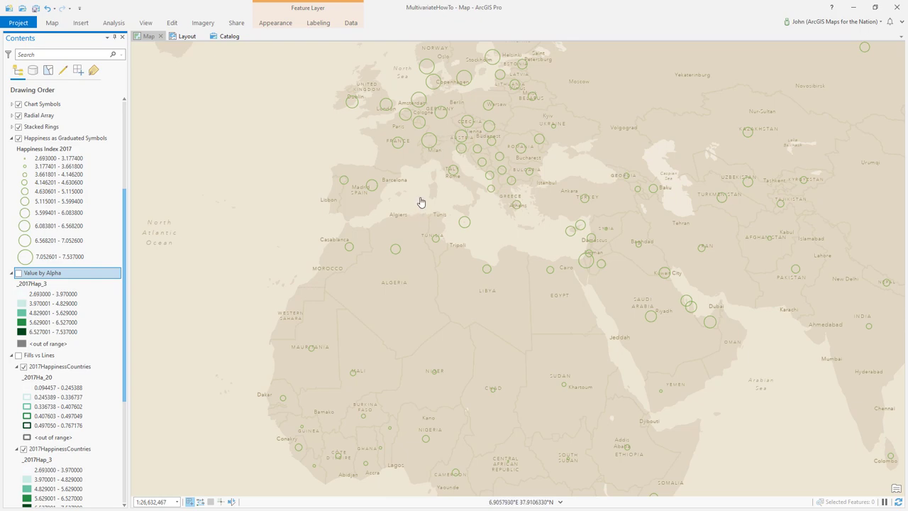
{"action": "left_click_drag", "start_coordinate": [396, 213], "coordinate": [378, 221]}
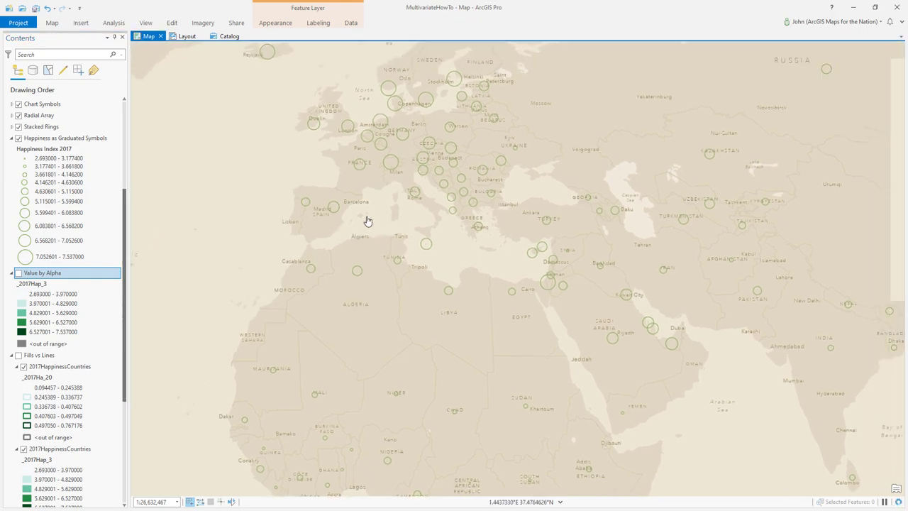
{"action": "scroll", "coordinate": [398, 204], "scroll_direction": "down", "scroll_amount": 3}
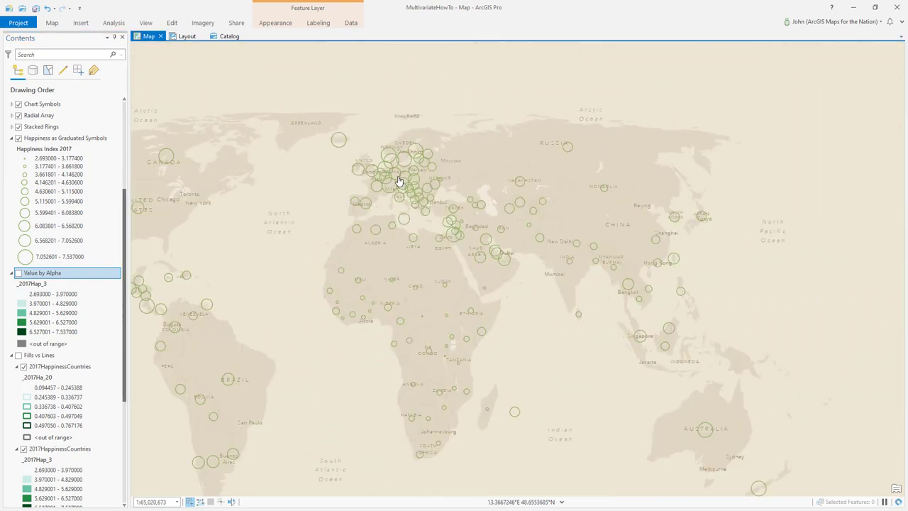
{"action": "scroll", "coordinate": [391, 199], "scroll_direction": "up", "scroll_amount": 3}
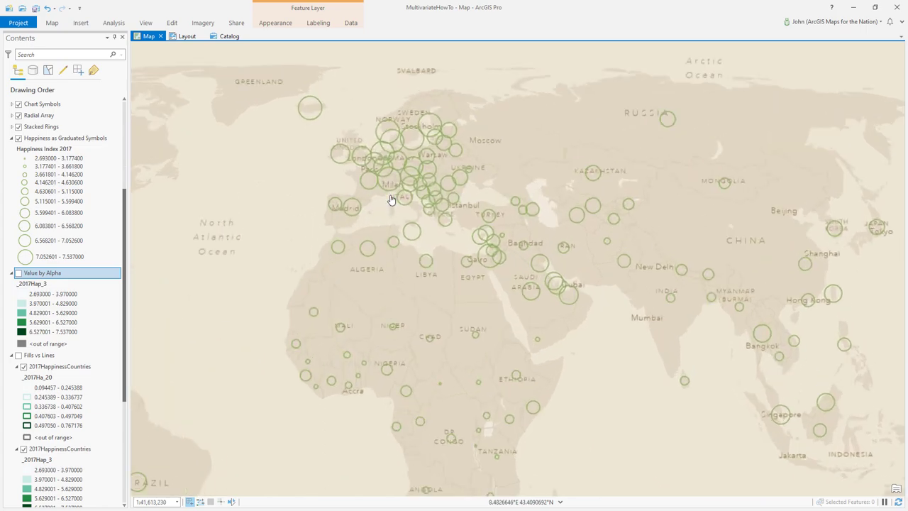
{"action": "left_click_drag", "start_coordinate": [396, 219], "coordinate": [418, 226]}
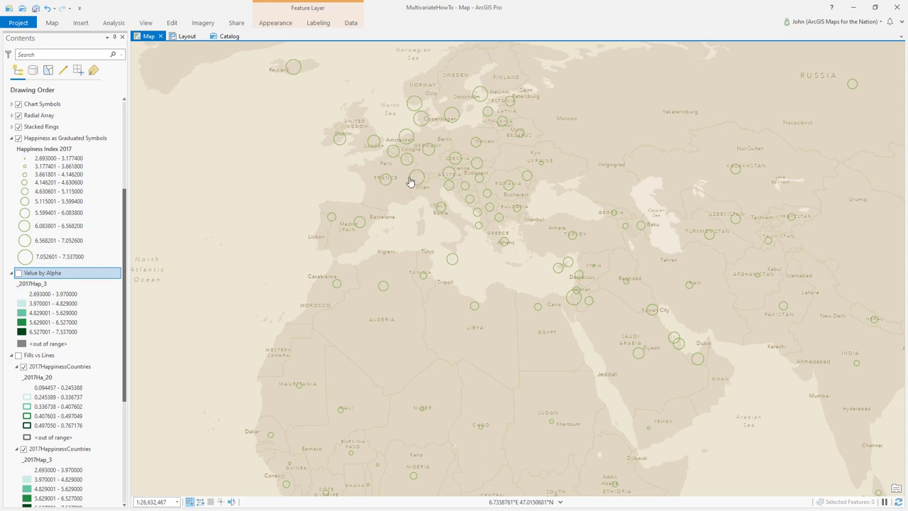
{"action": "left_click", "coordinate": [39, 139]}
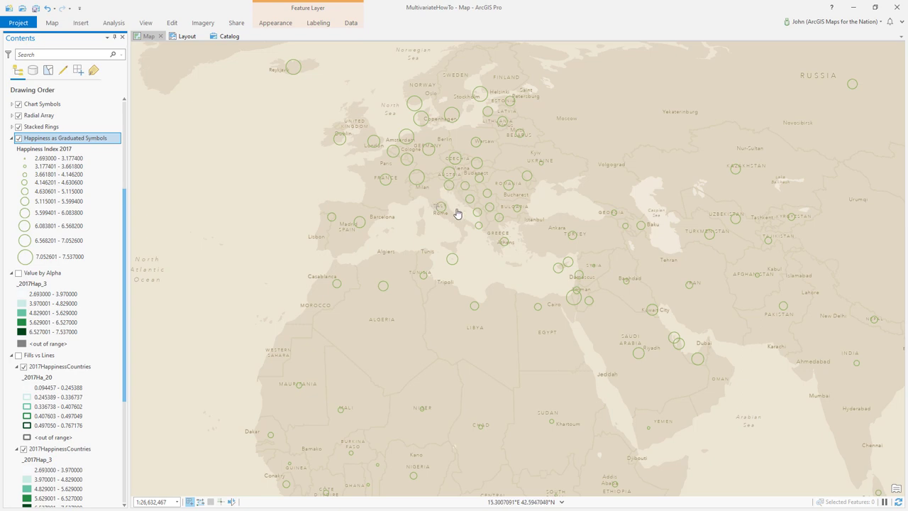
{"action": "left_click_drag", "start_coordinate": [424, 248], "coordinate": [318, 253]}
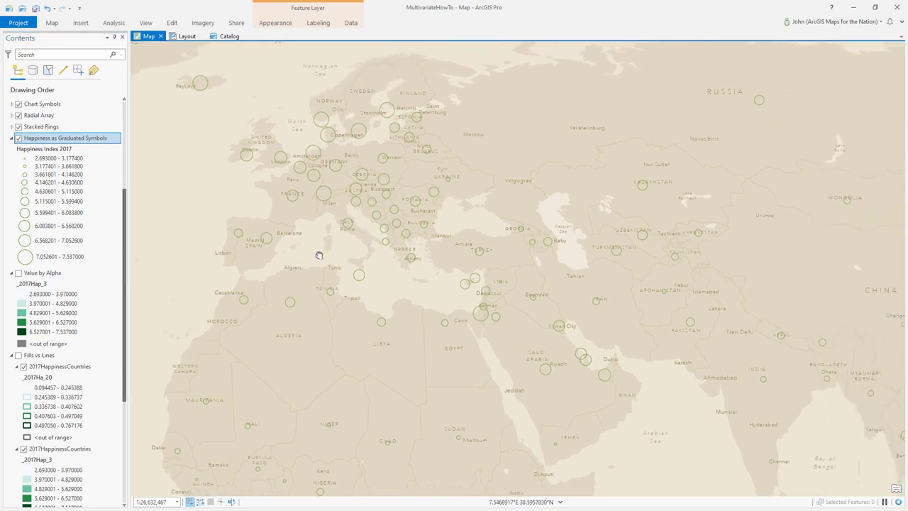
Step: Hide the happiness circles, expand Stacked Rings, and turn on the Income rings
{"action": "left_click", "coordinate": [18, 138]}
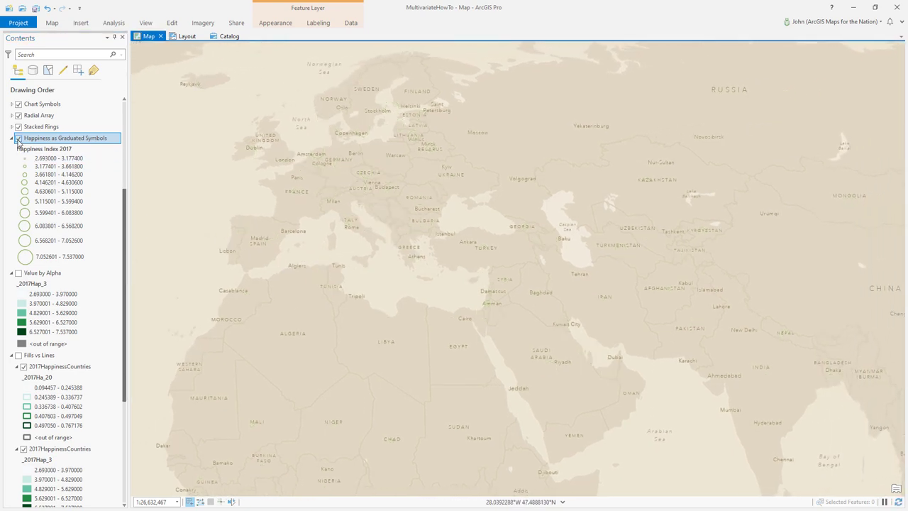
{"action": "left_click", "coordinate": [12, 127]}
{"action": "scroll", "coordinate": [65, 191], "scroll_direction": "down", "scroll_amount": 6}
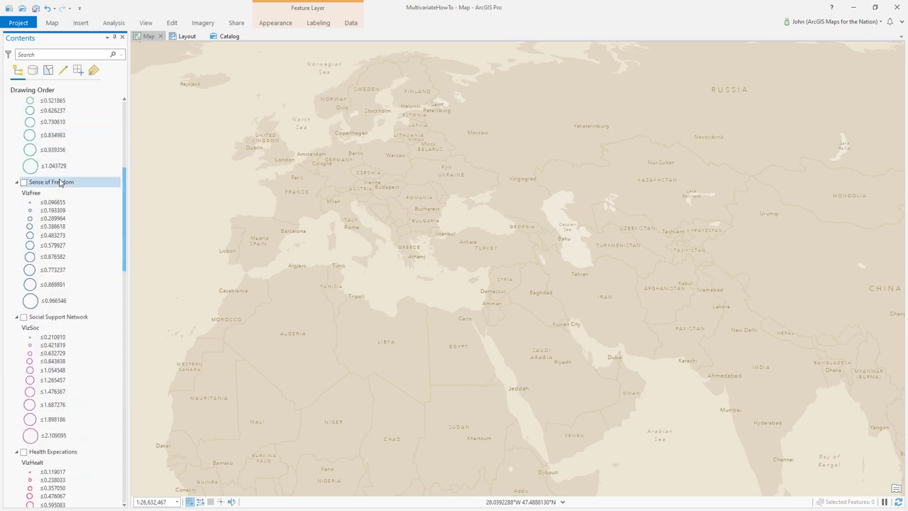
{"action": "scroll", "coordinate": [65, 197], "scroll_direction": "down", "scroll_amount": 5}
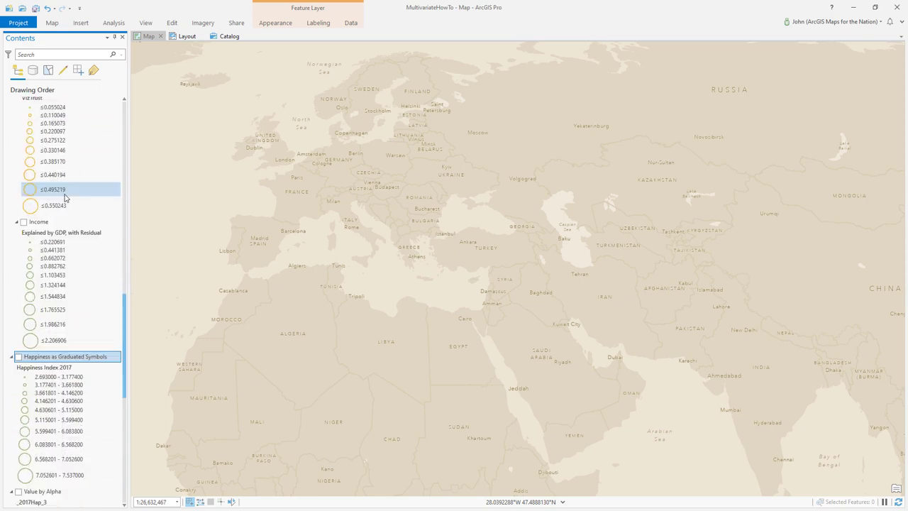
{"action": "left_click", "coordinate": [23, 222]}
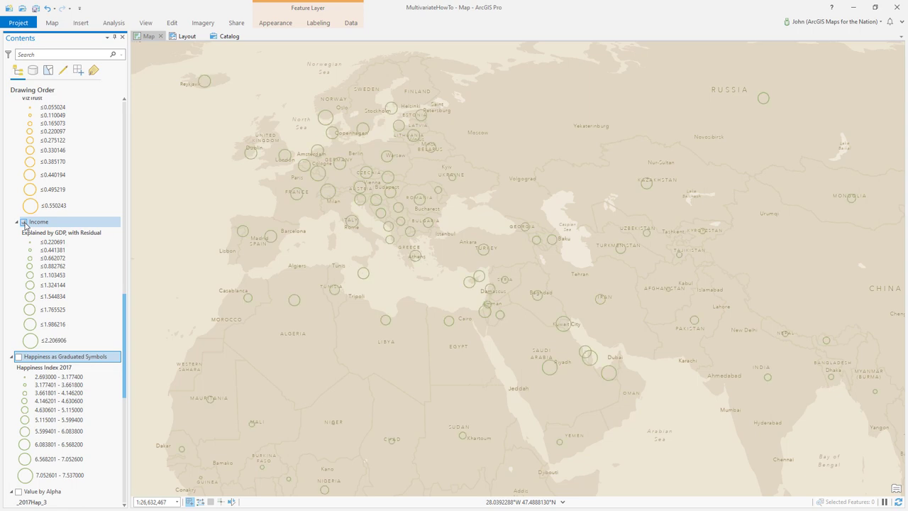
Step: Turn on the Trust in Government, Health, Social Support, Sense of Freedom and Giving and Generosity rings
{"action": "scroll", "coordinate": [56, 227], "scroll_direction": "up", "scroll_amount": 1}
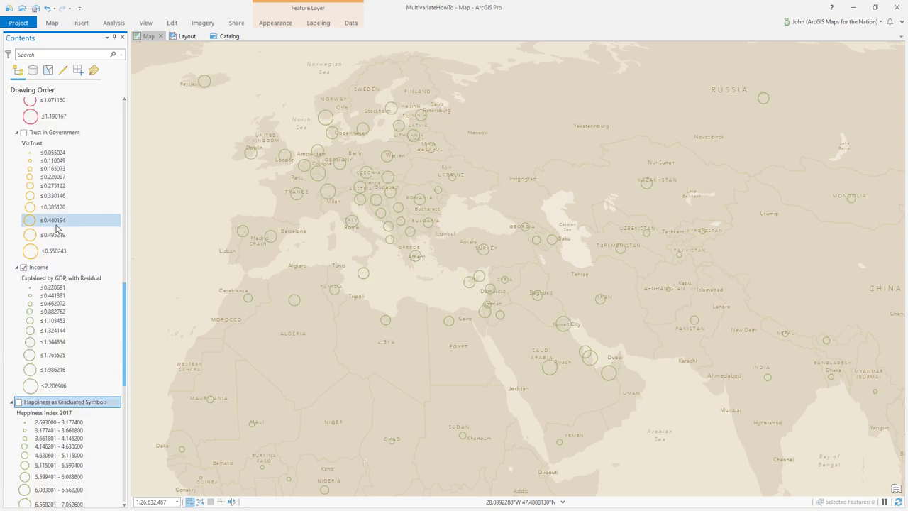
{"action": "scroll", "coordinate": [57, 234], "scroll_direction": "up", "scroll_amount": 1}
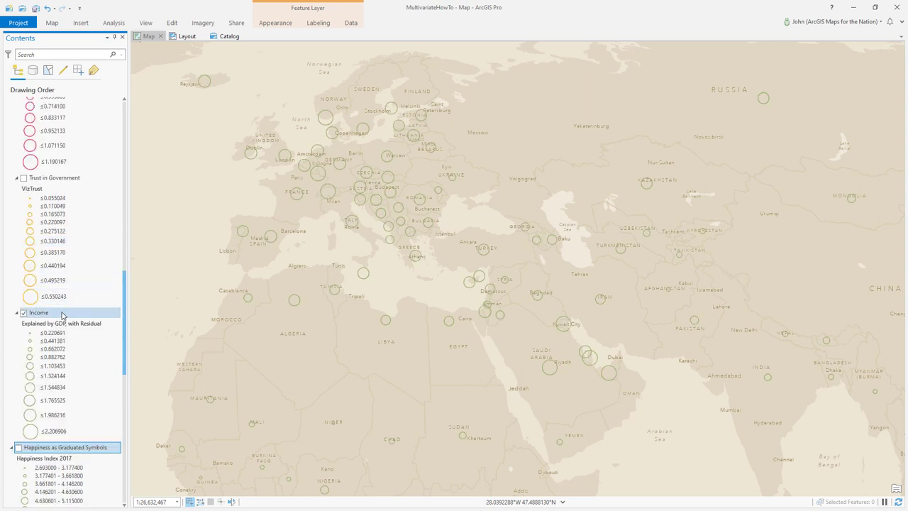
{"action": "scroll", "coordinate": [82, 205], "scroll_direction": "up", "scroll_amount": 1}
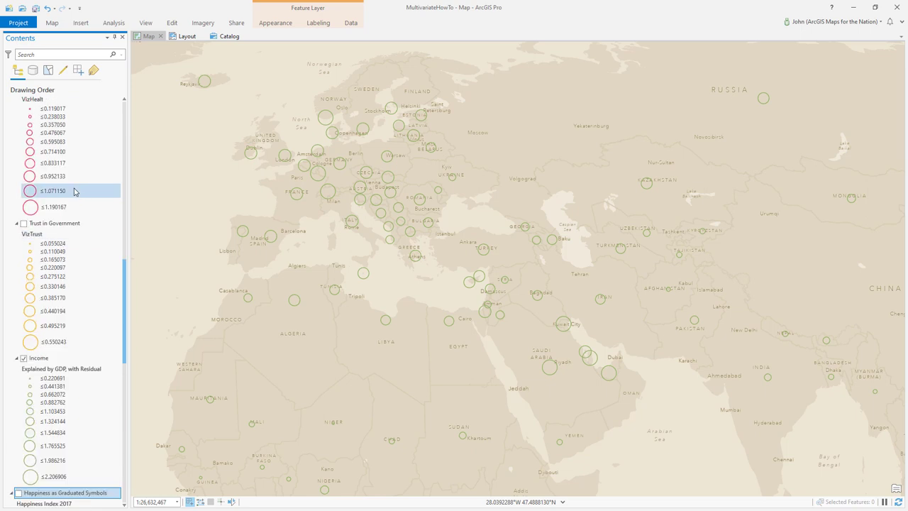
{"action": "left_click", "coordinate": [24, 224]}
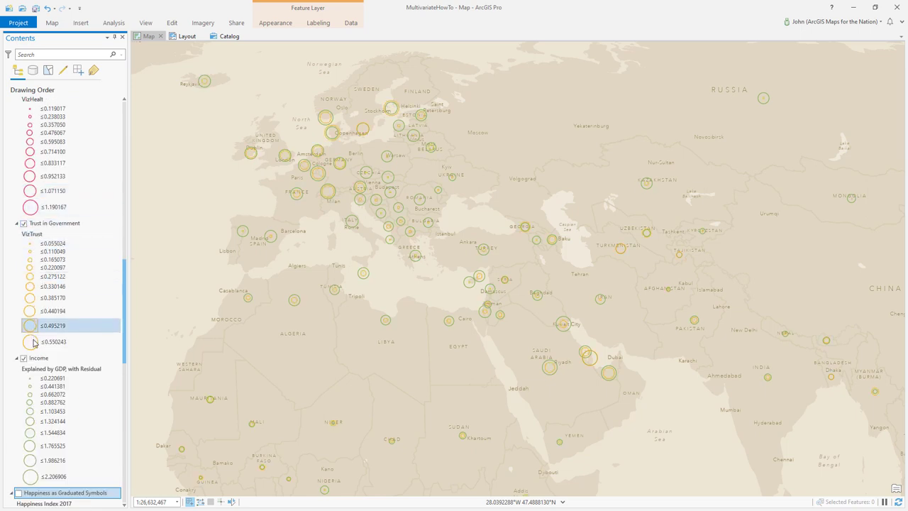
{"action": "scroll", "coordinate": [63, 256], "scroll_direction": "up", "scroll_amount": 2}
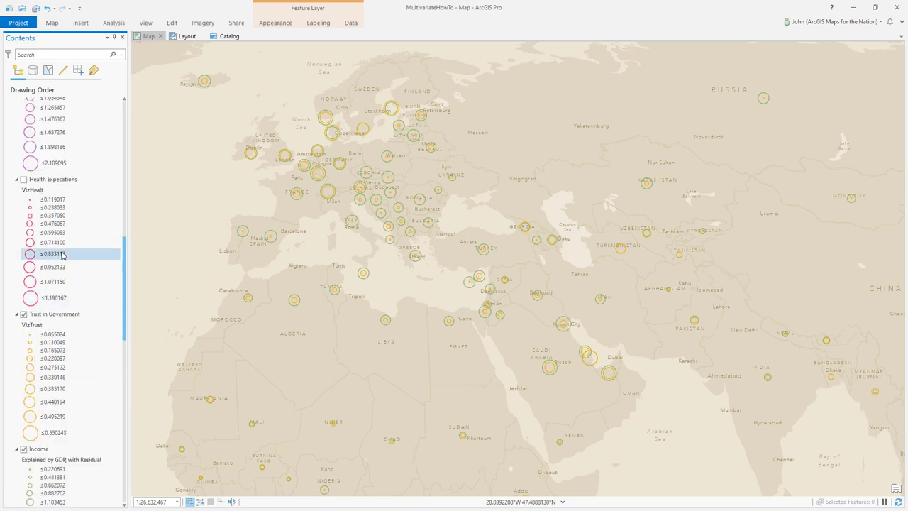
{"action": "left_click", "coordinate": [23, 180]}
{"action": "scroll", "coordinate": [50, 187], "scroll_direction": "up", "scroll_amount": 3}
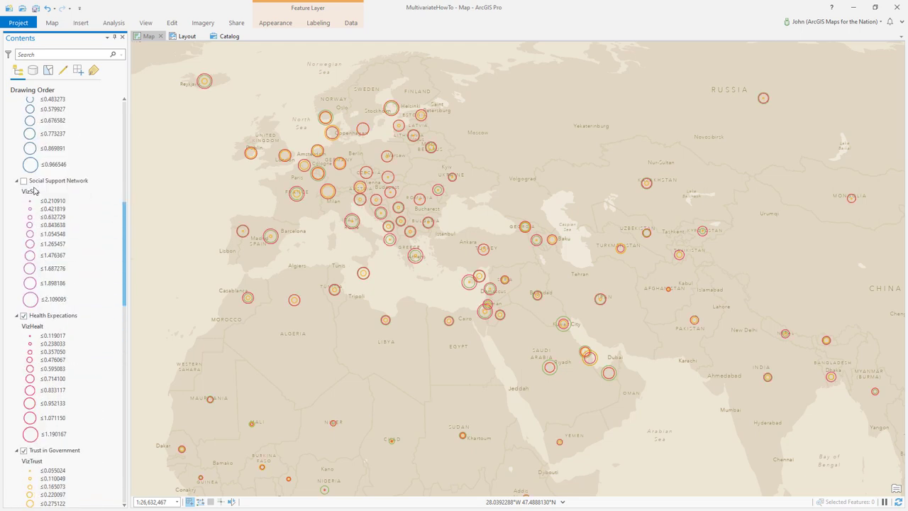
{"action": "left_click", "coordinate": [25, 182]}
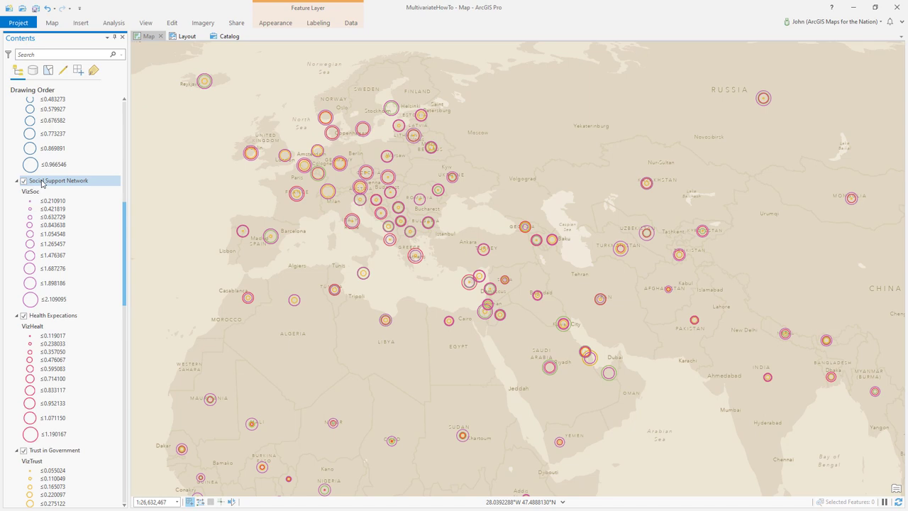
{"action": "scroll", "coordinate": [42, 183], "scroll_direction": "up", "scroll_amount": 3}
{"action": "left_click", "coordinate": [24, 182]}
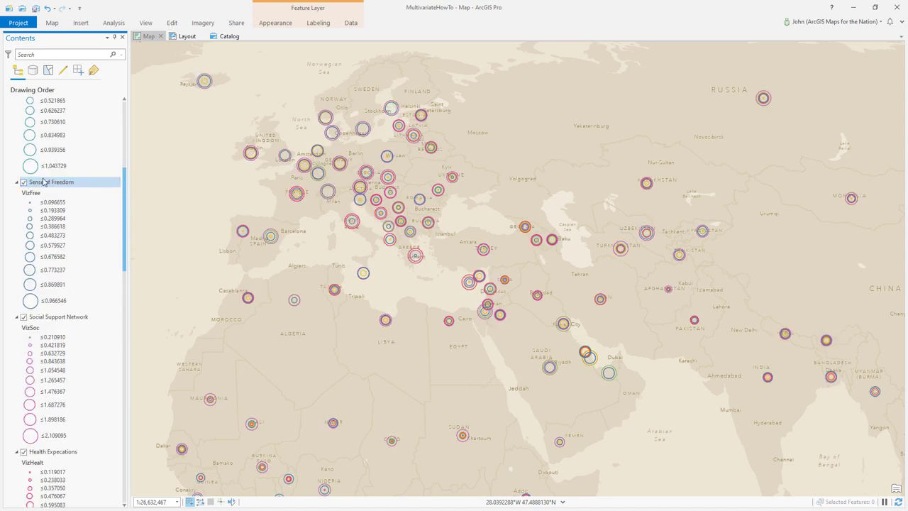
{"action": "scroll", "coordinate": [43, 182], "scroll_direction": "up", "scroll_amount": 3}
{"action": "left_click", "coordinate": [23, 138]}
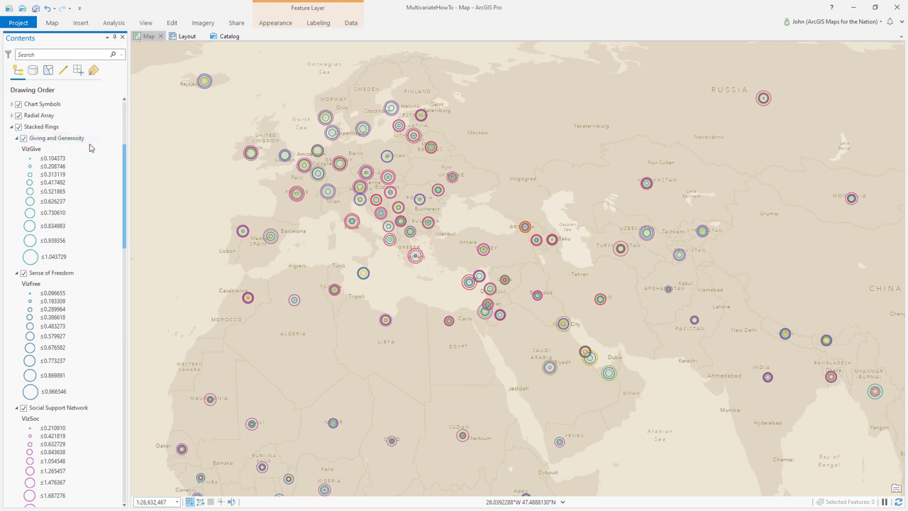
Step: Adjust the world map view, then turn off the Stacked Rings group
{"action": "scroll", "coordinate": [92, 152], "scroll_direction": "down", "scroll_amount": 8}
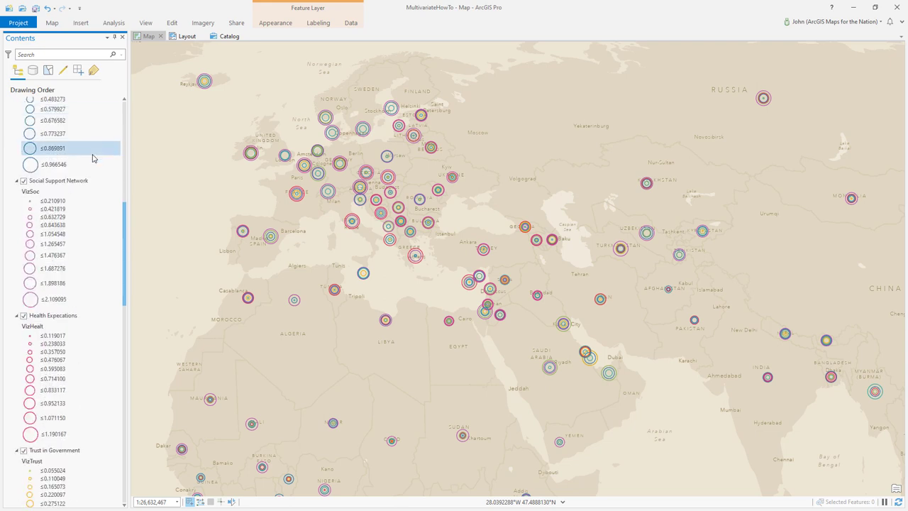
{"action": "scroll", "coordinate": [92, 155], "scroll_direction": "up", "scroll_amount": 6}
{"action": "scroll", "coordinate": [92, 156], "scroll_direction": "up", "scroll_amount": 4}
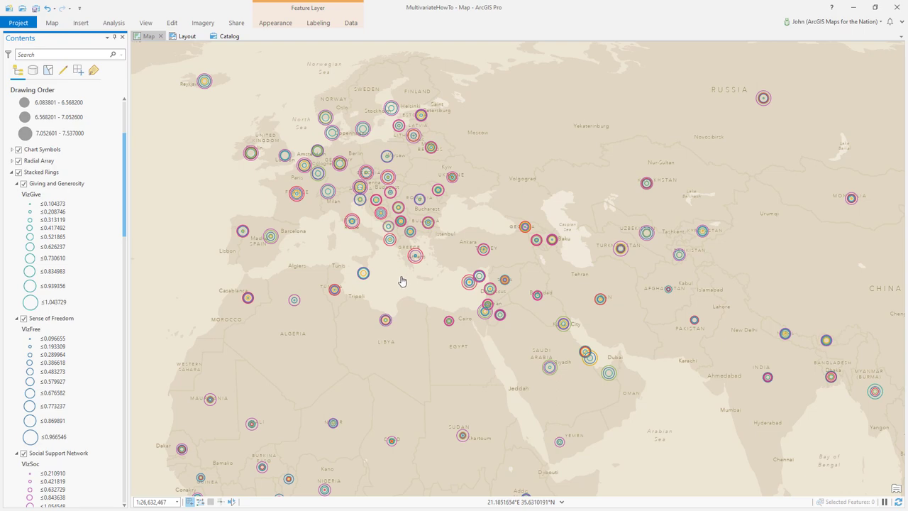
{"action": "scroll", "coordinate": [394, 264], "scroll_direction": "up", "scroll_amount": 1}
{"action": "scroll", "coordinate": [372, 246], "scroll_direction": "up", "scroll_amount": 1}
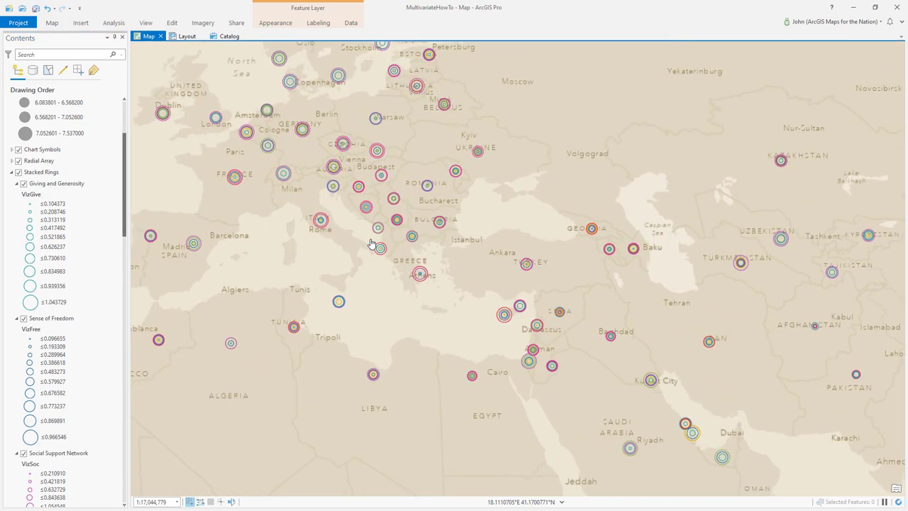
{"action": "scroll", "coordinate": [370, 244], "scroll_direction": "down", "scroll_amount": 2}
{"action": "left_click_drag", "start_coordinate": [377, 271], "coordinate": [369, 252]}
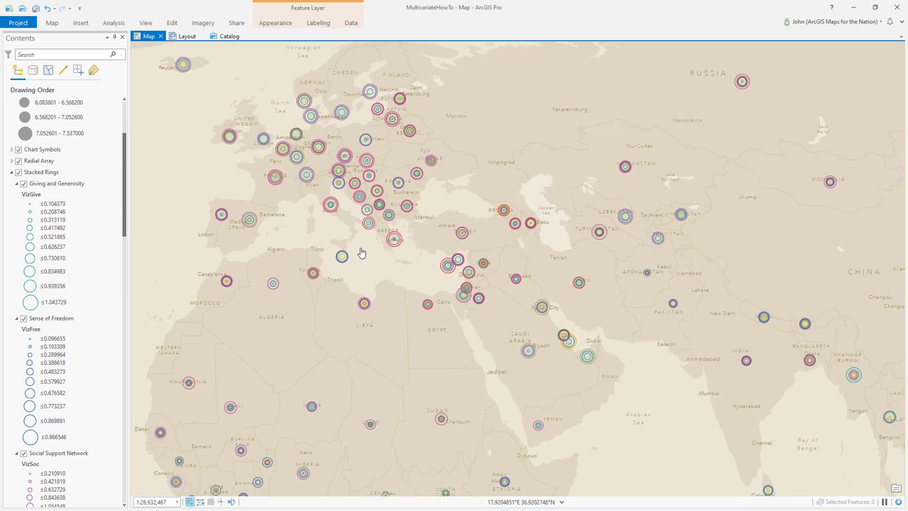
{"action": "left_click_drag", "start_coordinate": [372, 253], "coordinate": [378, 345]}
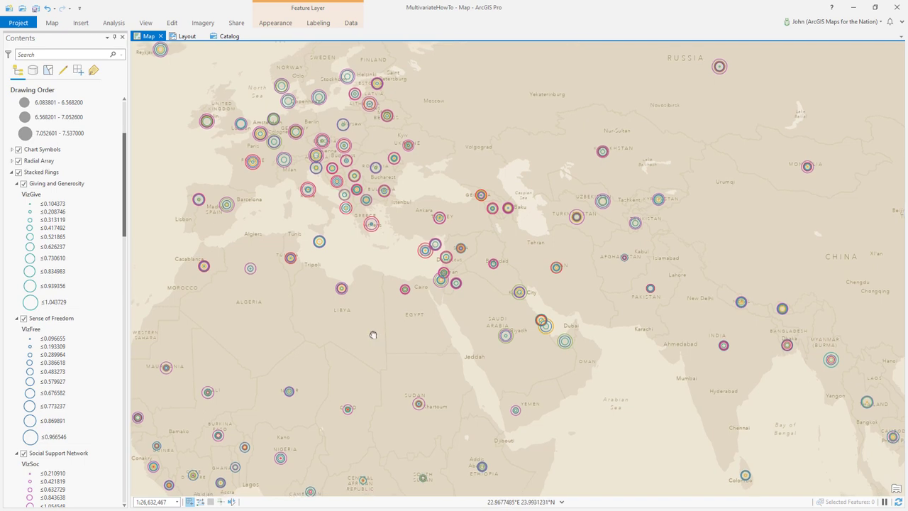
{"action": "left_click_drag", "start_coordinate": [375, 347], "coordinate": [364, 337]}
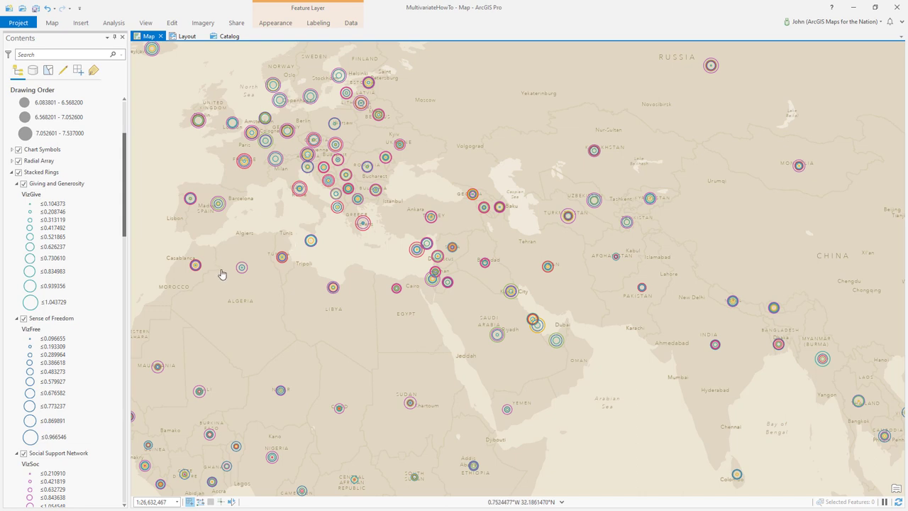
{"action": "left_click", "coordinate": [19, 172]}
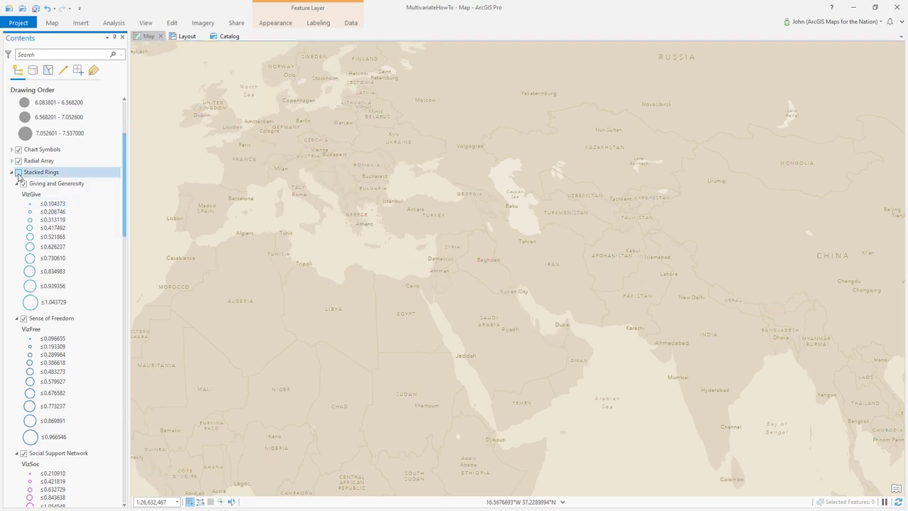
Step: Turn on the Radial Array layers: Income, Trust, Health, Social Support, Freedom, and Giving and Generosity
{"action": "scroll", "coordinate": [60, 213], "scroll_direction": "down", "scroll_amount": 9}
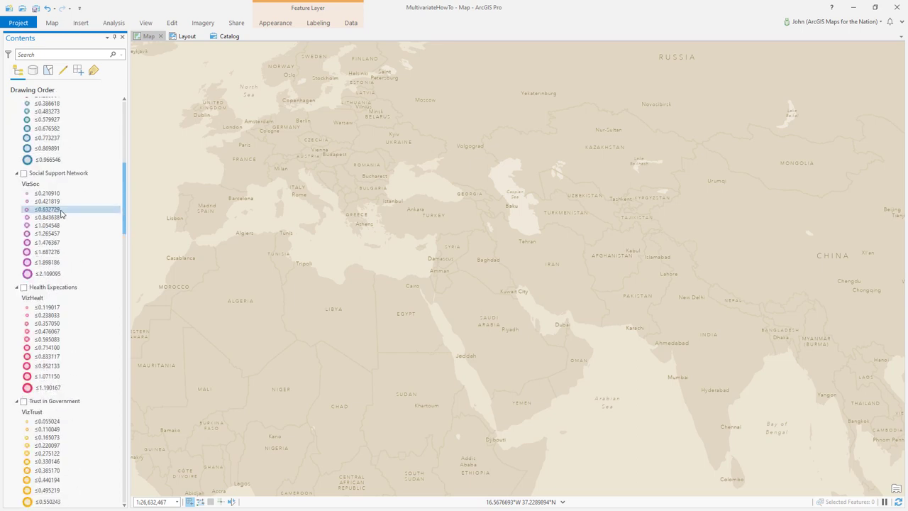
{"action": "left_click", "coordinate": [23, 333]}
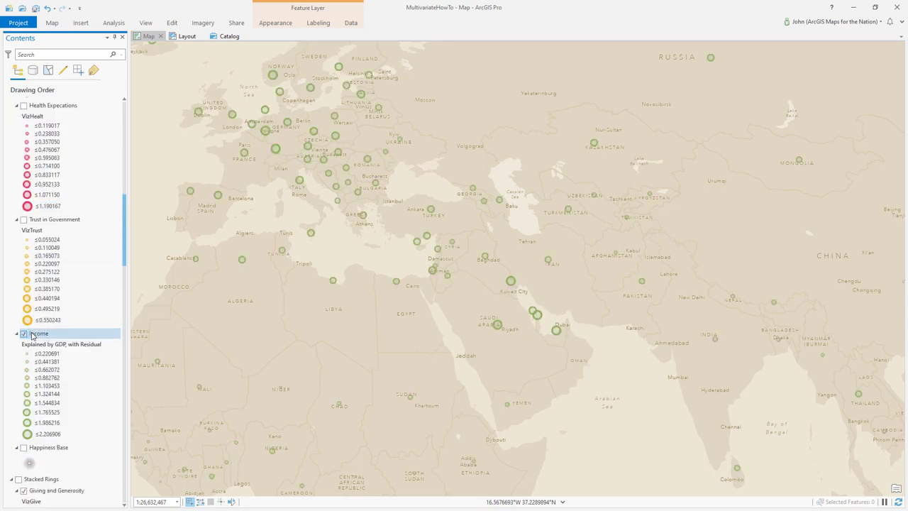
{"action": "left_click", "coordinate": [23, 220]}
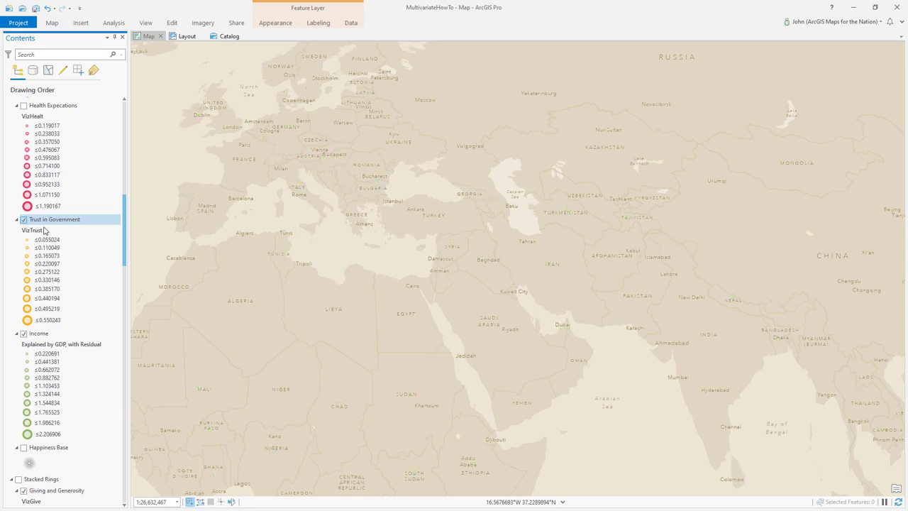
{"action": "scroll", "coordinate": [68, 234], "scroll_direction": "up", "scroll_amount": 4}
{"action": "left_click", "coordinate": [24, 242]}
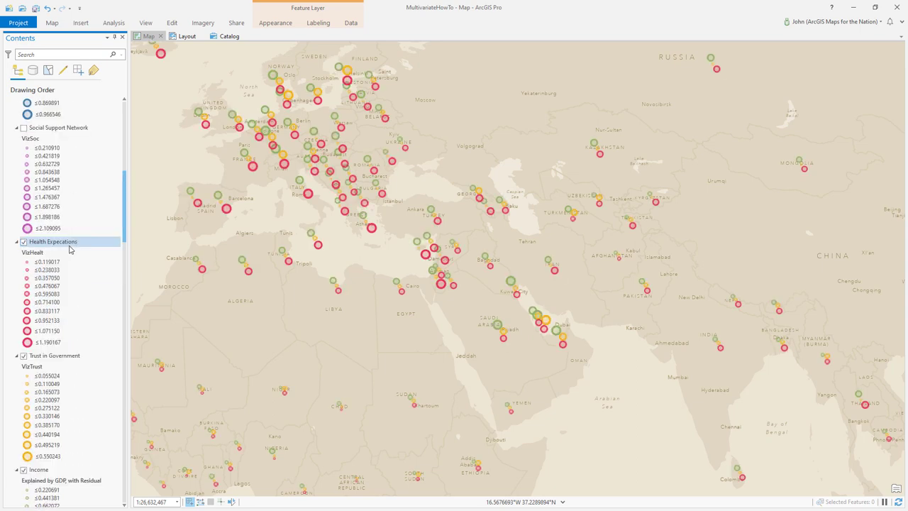
{"action": "scroll", "coordinate": [69, 249], "scroll_direction": "up", "scroll_amount": 2}
{"action": "left_click", "coordinate": [23, 173]}
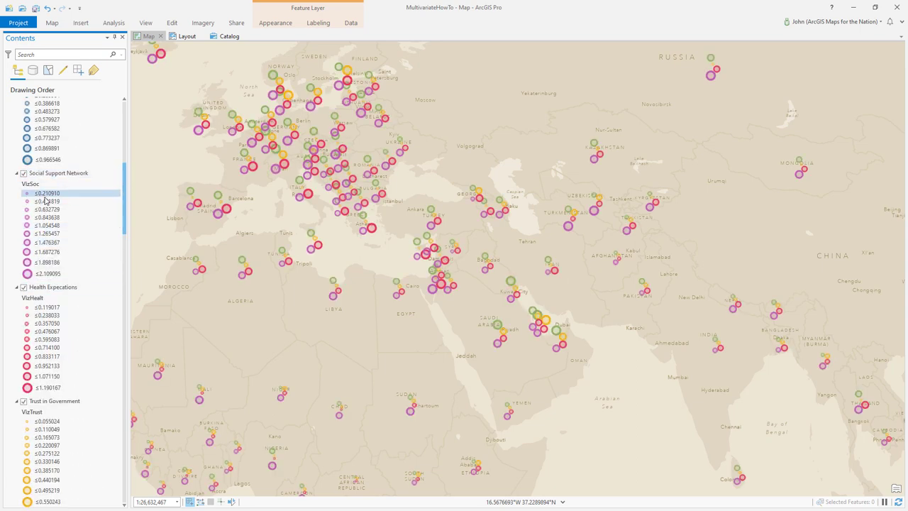
{"action": "scroll", "coordinate": [45, 201], "scroll_direction": "up", "scroll_amount": 6}
{"action": "left_click", "coordinate": [23, 149]}
{"action": "scroll", "coordinate": [41, 171], "scroll_direction": "up", "scroll_amount": 4}
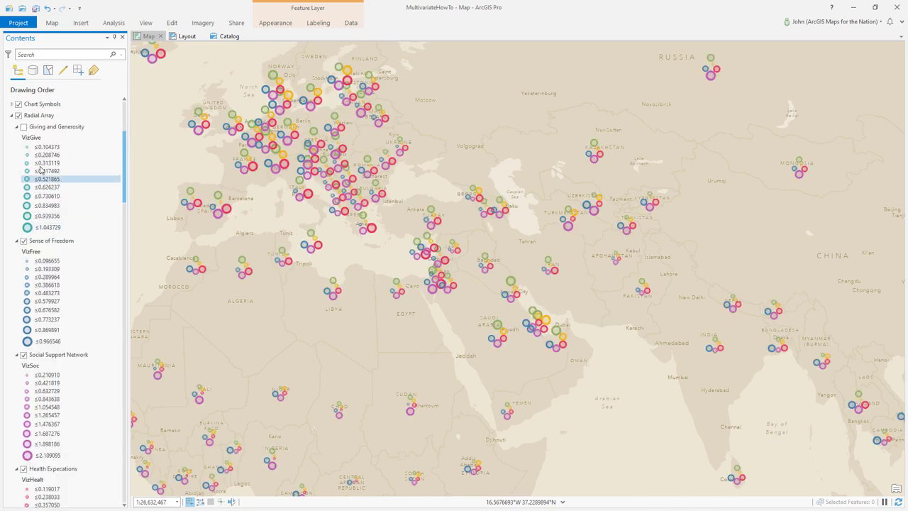
{"action": "left_click", "coordinate": [23, 127]}
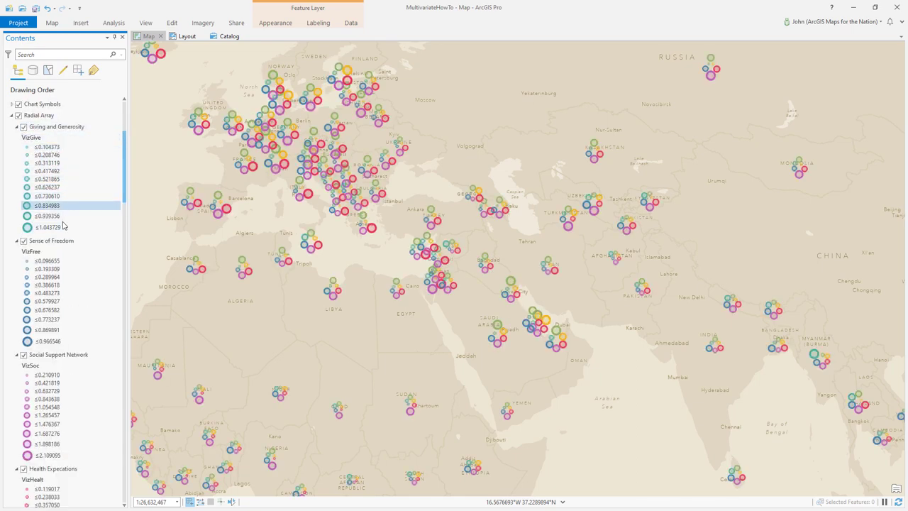
{"action": "scroll", "coordinate": [61, 229], "scroll_direction": "down", "scroll_amount": 15}
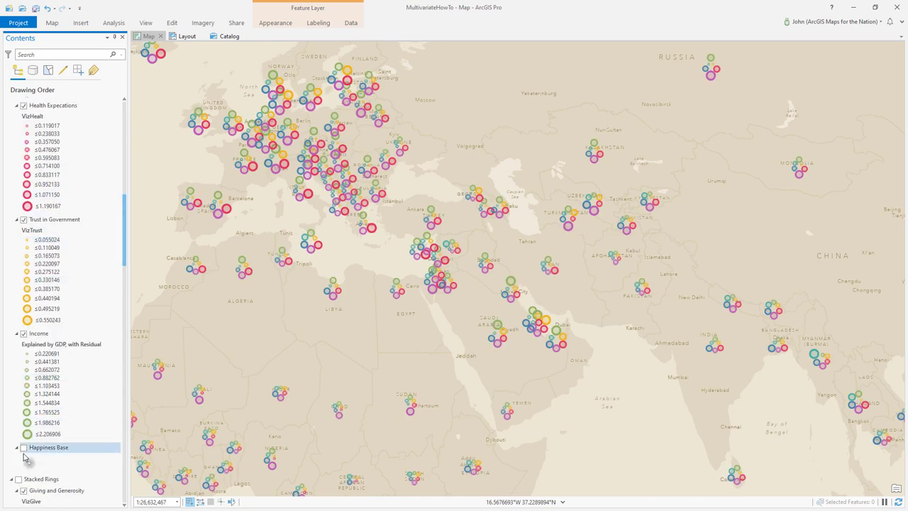
Step: Turn on Happiness Base, then zoom in and centre the map on Turkey and the Middle East
{"action": "left_click", "coordinate": [24, 448]}
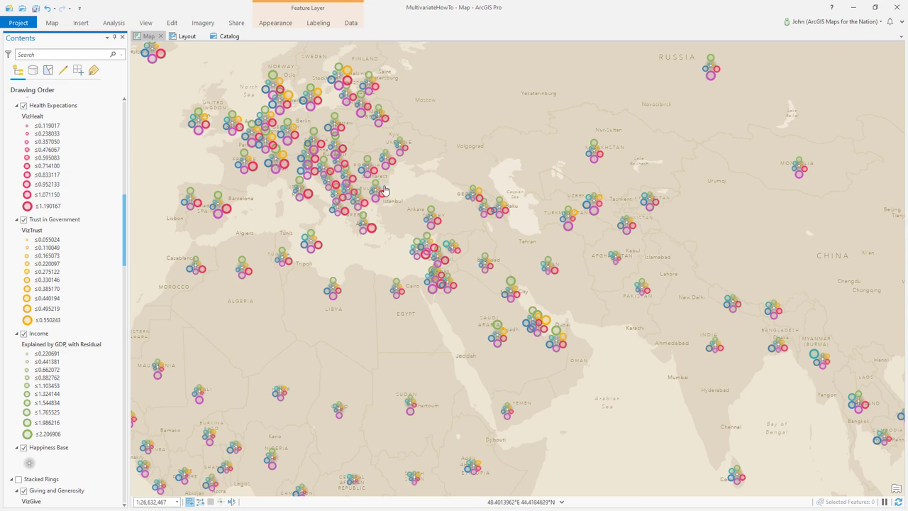
{"action": "scroll", "coordinate": [330, 153], "scroll_direction": "up", "scroll_amount": 1}
{"action": "scroll", "coordinate": [329, 153], "scroll_direction": "up", "scroll_amount": 3}
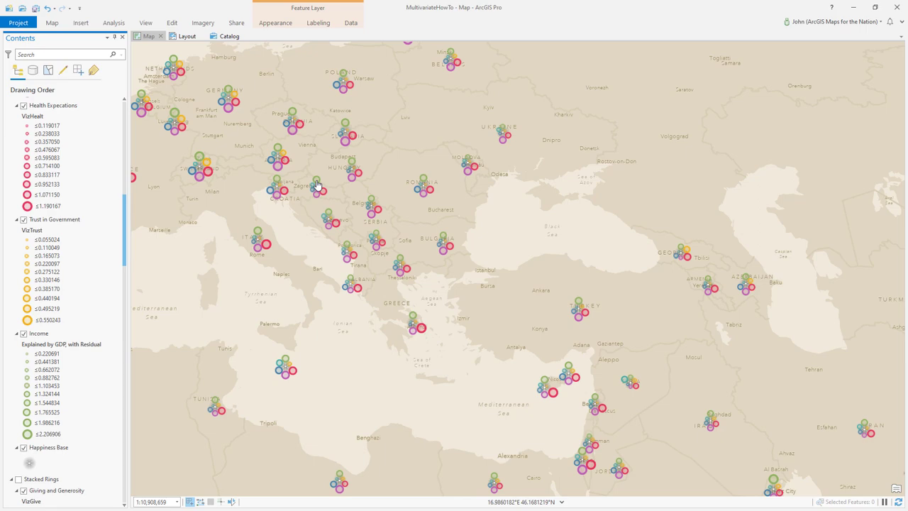
{"action": "left_click_drag", "start_coordinate": [317, 186], "coordinate": [208, 58]}
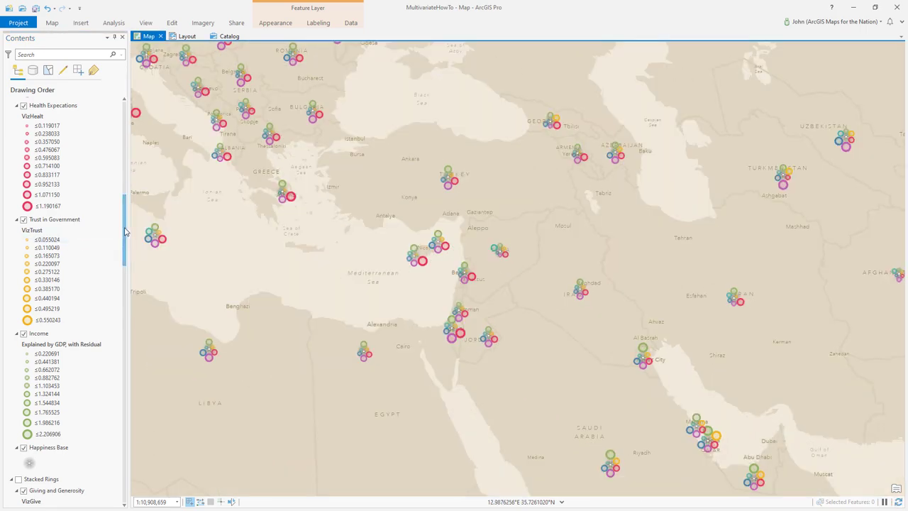
{"action": "left_click_drag", "start_coordinate": [125, 231], "coordinate": [122, 151]}
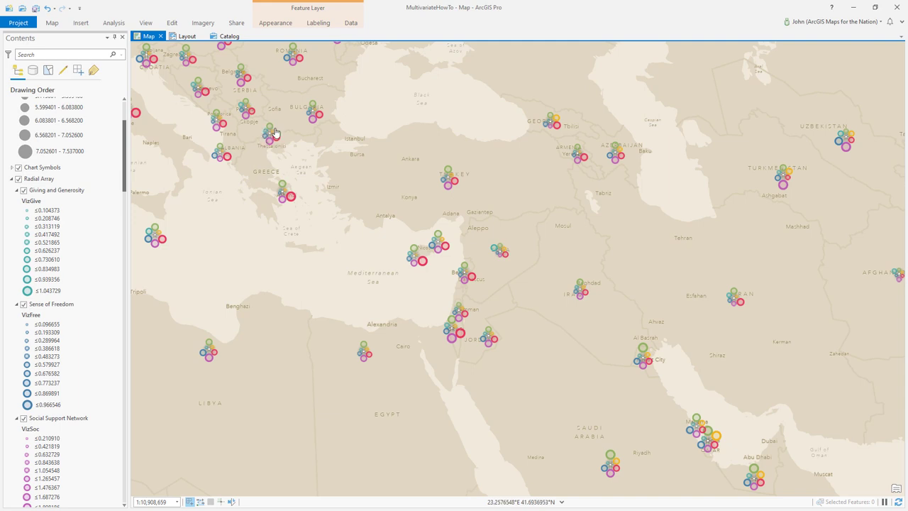
Step: Hide Radial Array and display the Happiness Bar Chart Symbol layer with its symbology open
{"action": "left_click", "coordinate": [19, 178]}
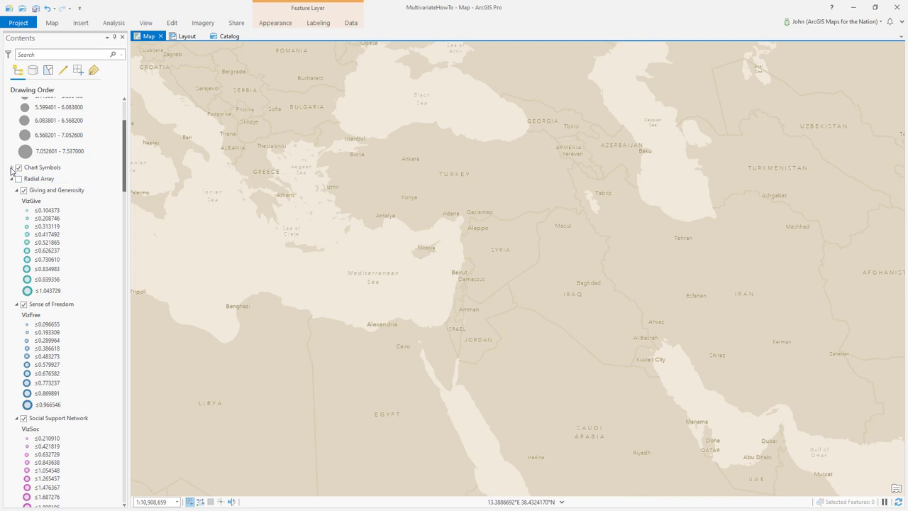
{"action": "left_click", "coordinate": [11, 167]}
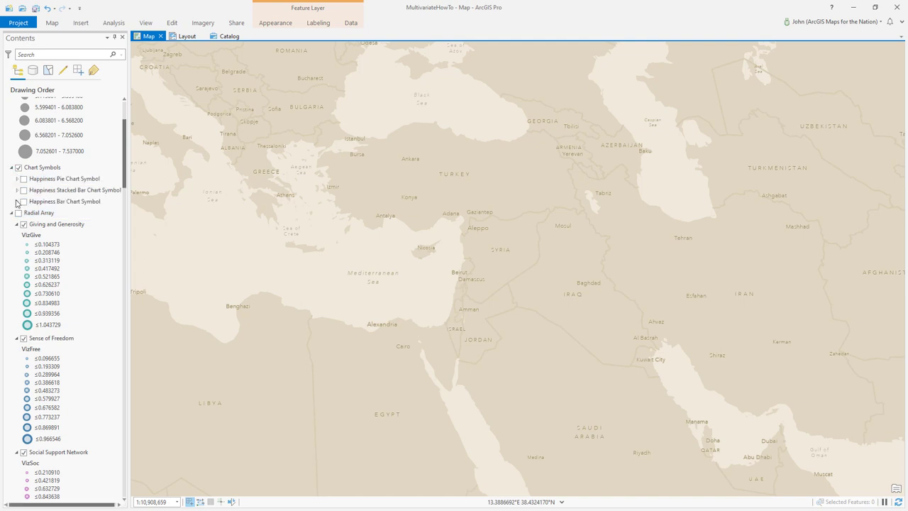
{"action": "left_click", "coordinate": [17, 202]}
{"action": "right_click", "coordinate": [44, 204]}
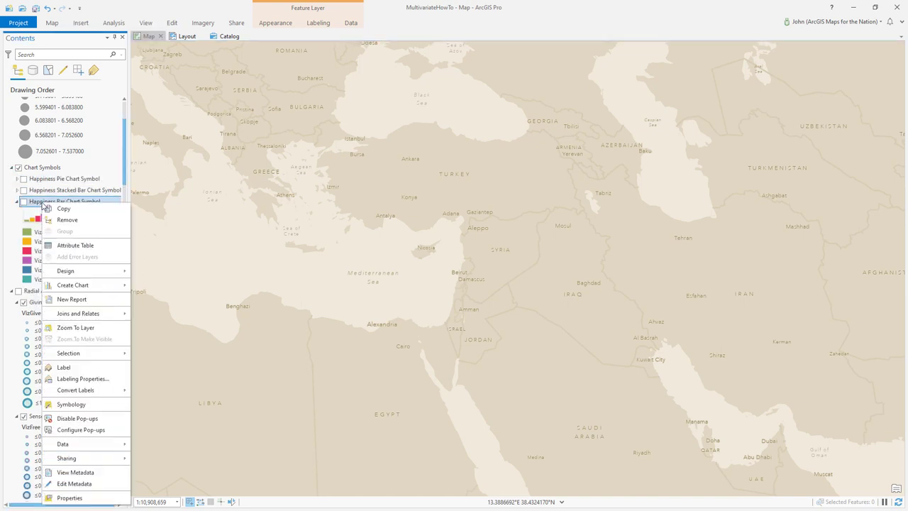
{"action": "left_click", "coordinate": [71, 404]}
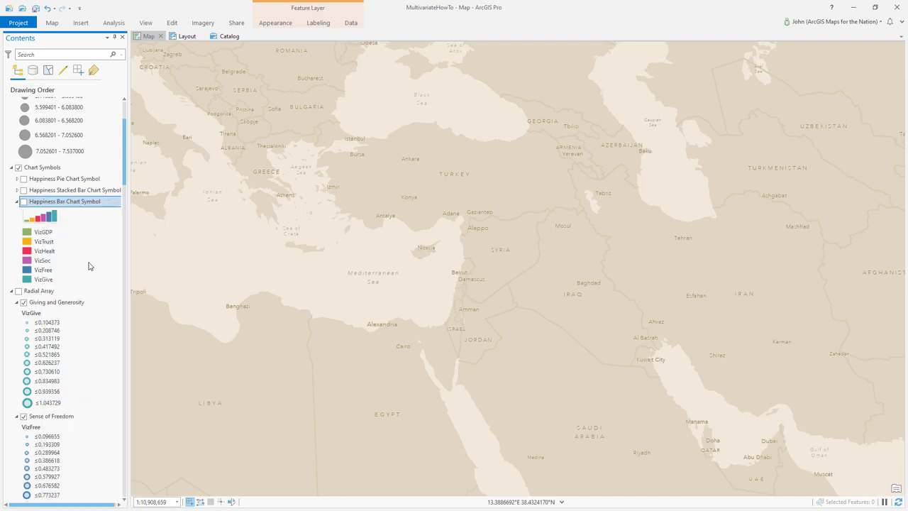
{"action": "left_click", "coordinate": [23, 201]}
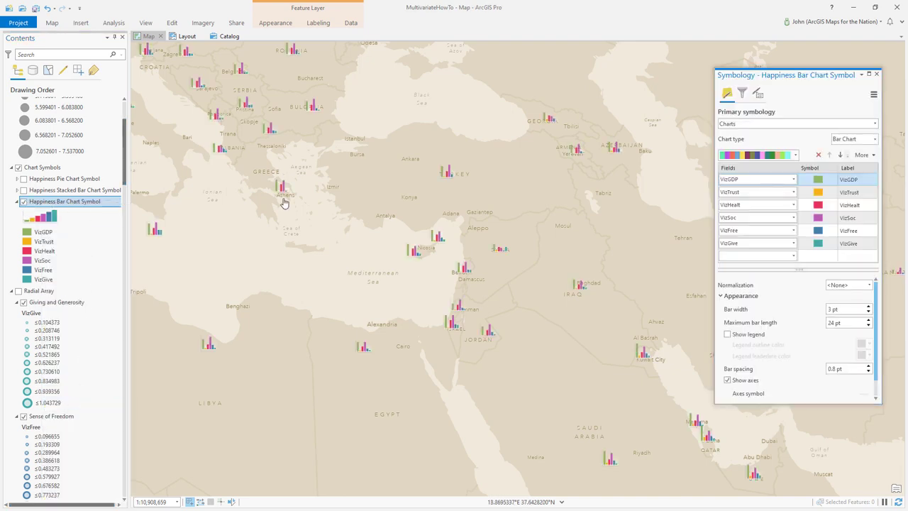
Step: Pan across Europe, then swap the bar charts for the Happiness Stacked Bar Chart Symbol layer
{"action": "left_click_drag", "start_coordinate": [390, 201], "coordinate": [514, 323]}
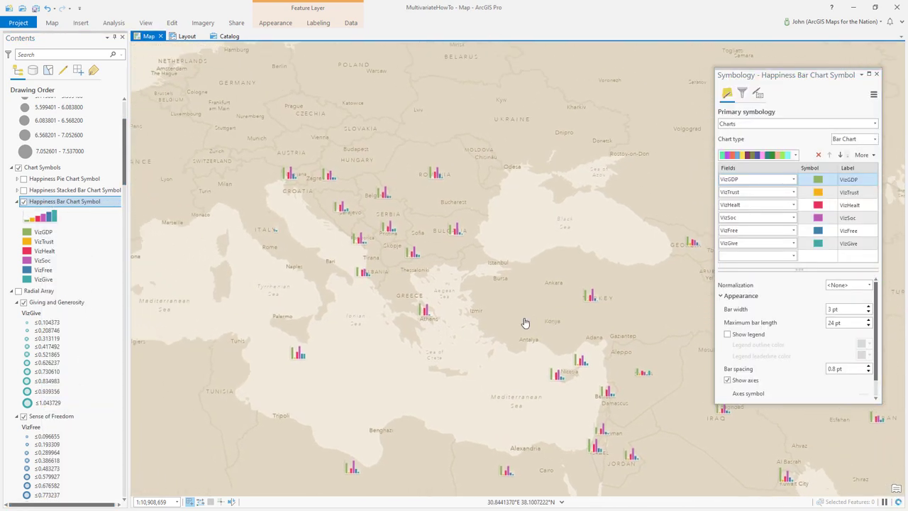
{"action": "left_click_drag", "start_coordinate": [323, 239], "coordinate": [358, 264]}
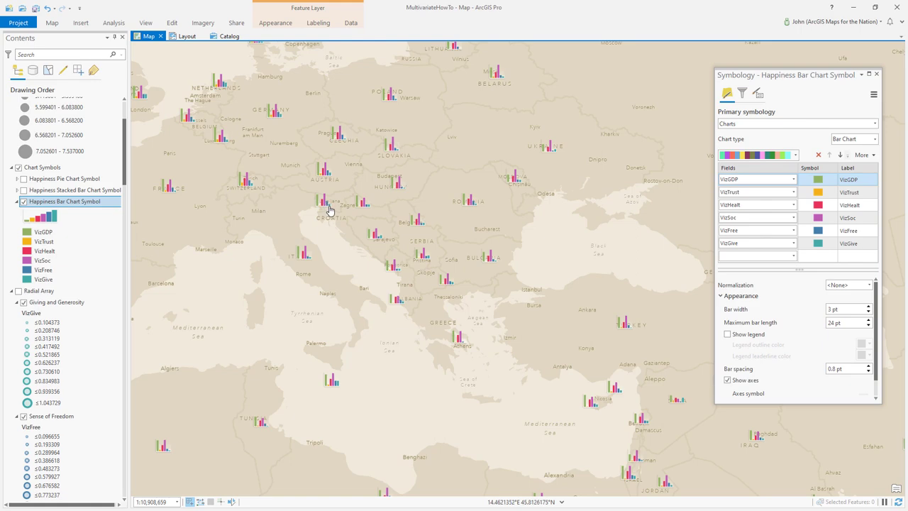
{"action": "left_click_drag", "start_coordinate": [380, 247], "coordinate": [358, 266]}
{"action": "scroll", "coordinate": [380, 270], "scroll_direction": "down", "scroll_amount": 2}
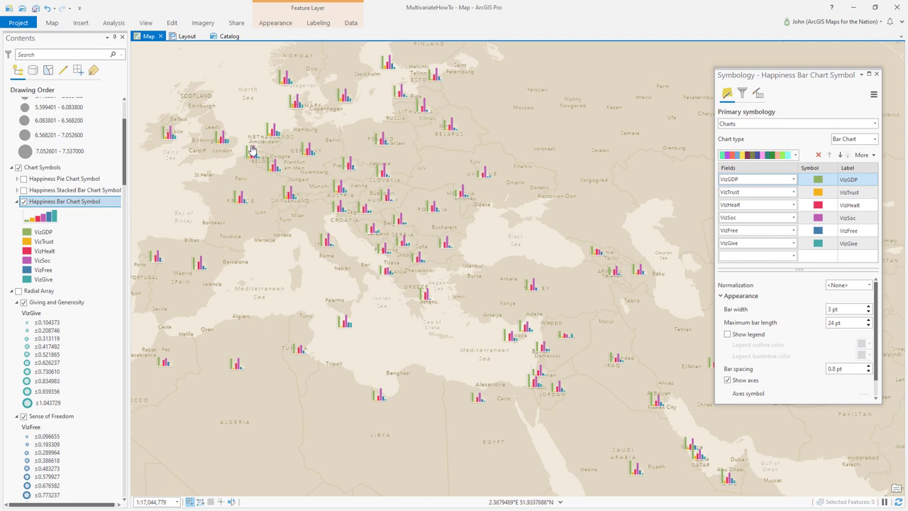
{"action": "left_click", "coordinate": [23, 201]}
{"action": "left_click", "coordinate": [24, 190]}
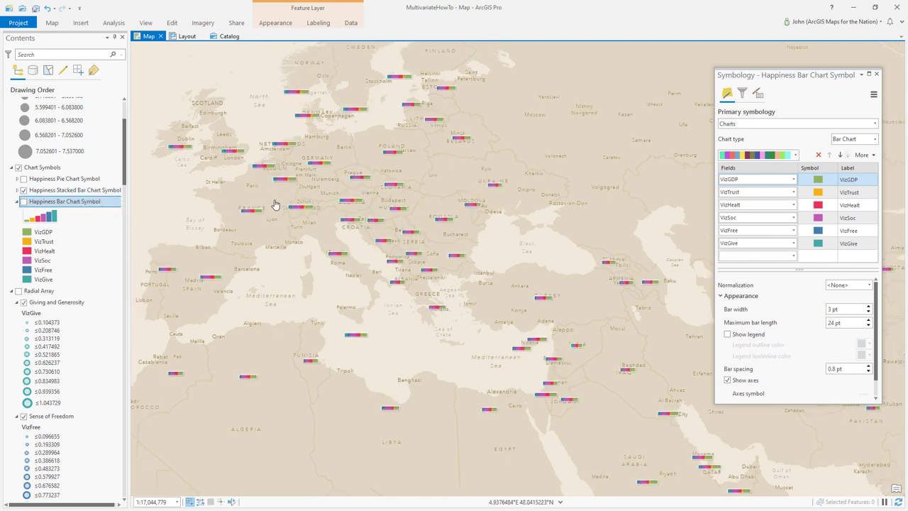
Step: Replace the stacked bars with the Happiness Pie Chart Symbol layer and load its symbology
{"action": "scroll", "coordinate": [294, 201], "scroll_direction": "up", "scroll_amount": 3}
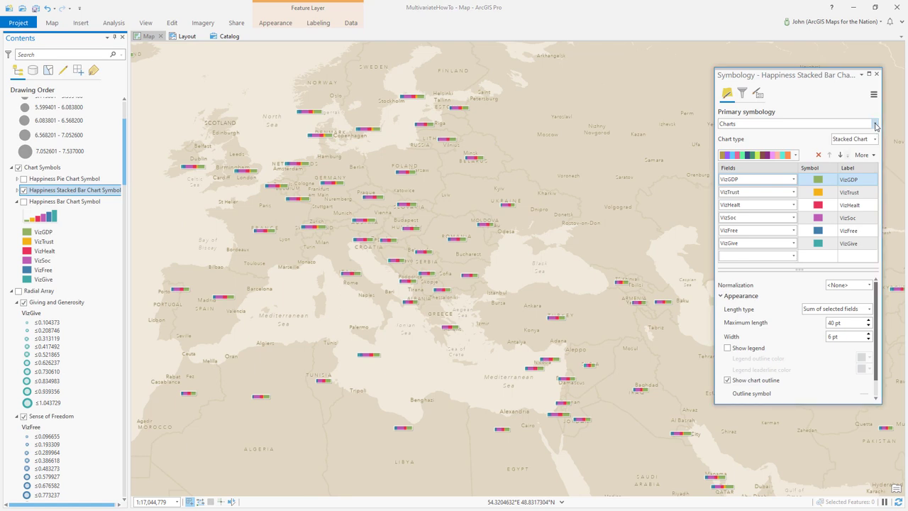
{"action": "left_click", "coordinate": [874, 125]}
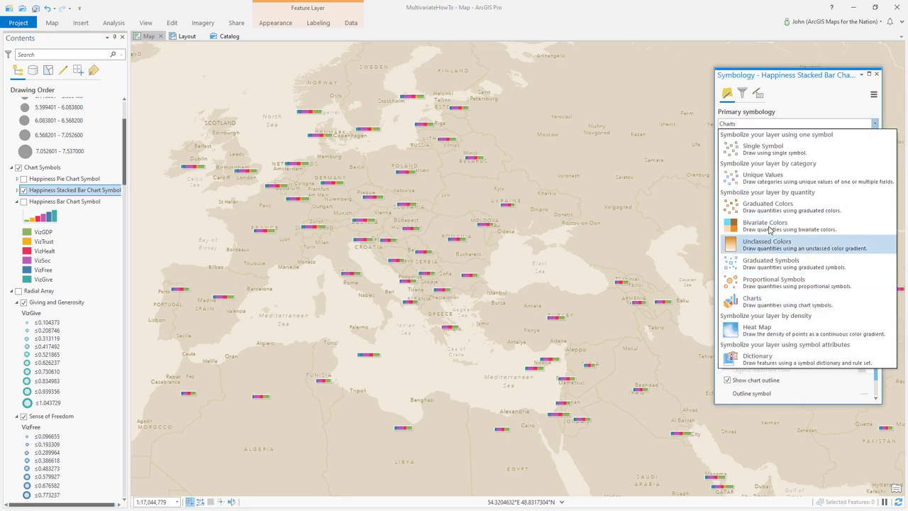
{"action": "left_click", "coordinate": [806, 98]}
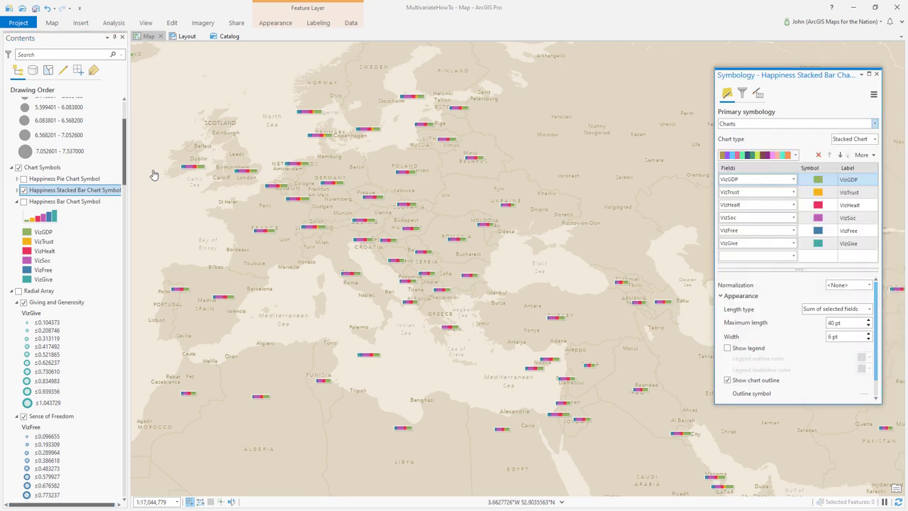
{"action": "left_click", "coordinate": [24, 190]}
{"action": "left_click", "coordinate": [24, 179]}
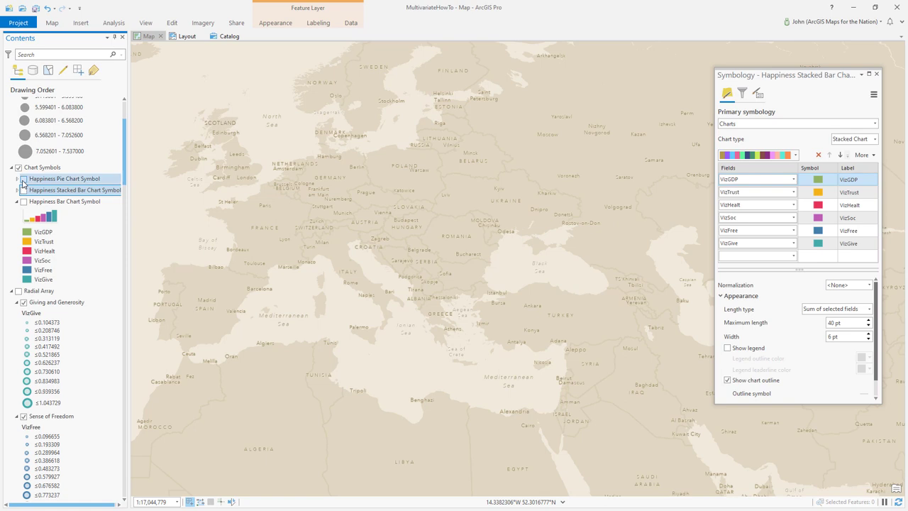
{"action": "left_click", "coordinate": [108, 183]}
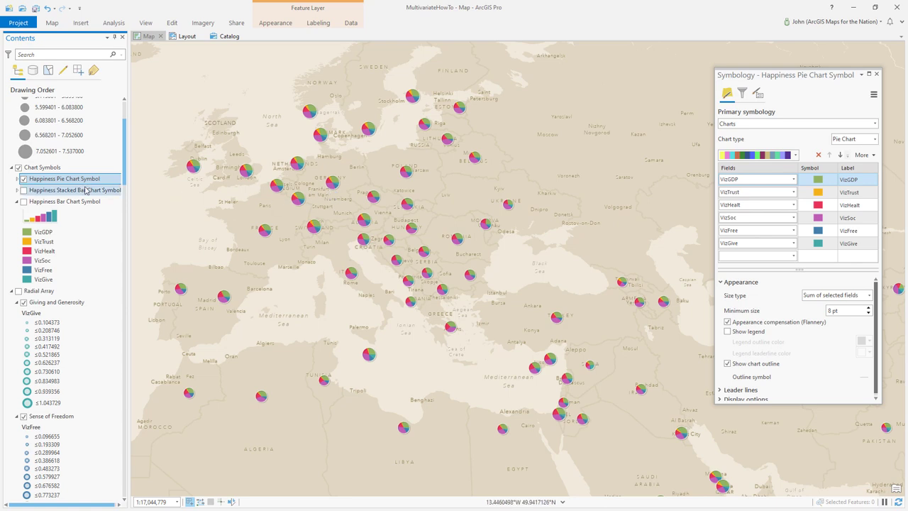
Step: Select the Chart Symbols group in the Contents pane
{"action": "scroll", "coordinate": [127, 152], "scroll_direction": "up", "scroll_amount": 1}
{"action": "scroll", "coordinate": [126, 152], "scroll_direction": "up", "scroll_amount": 2}
{"action": "left_click", "coordinate": [18, 273]}
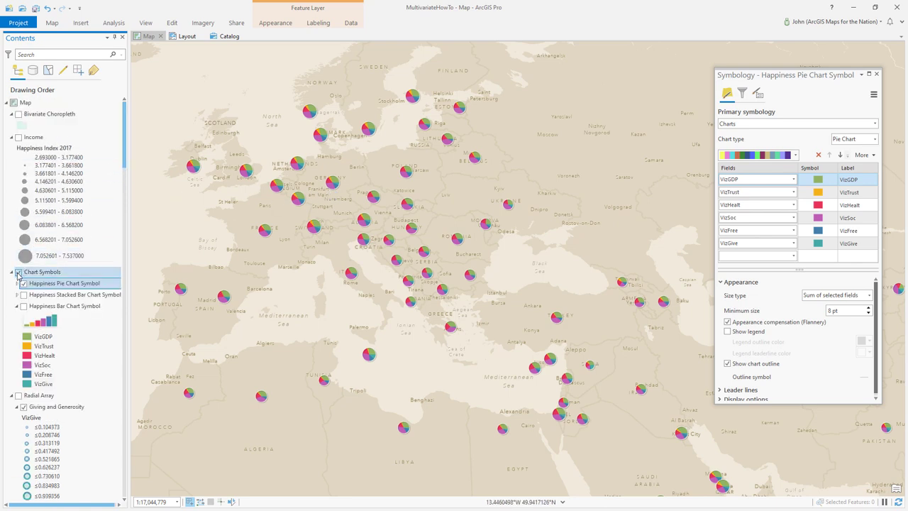
Step: Hide Chart Symbols and show the Income layer with its symbology loaded
{"action": "left_click", "coordinate": [18, 273]}
{"action": "left_click", "coordinate": [19, 137]}
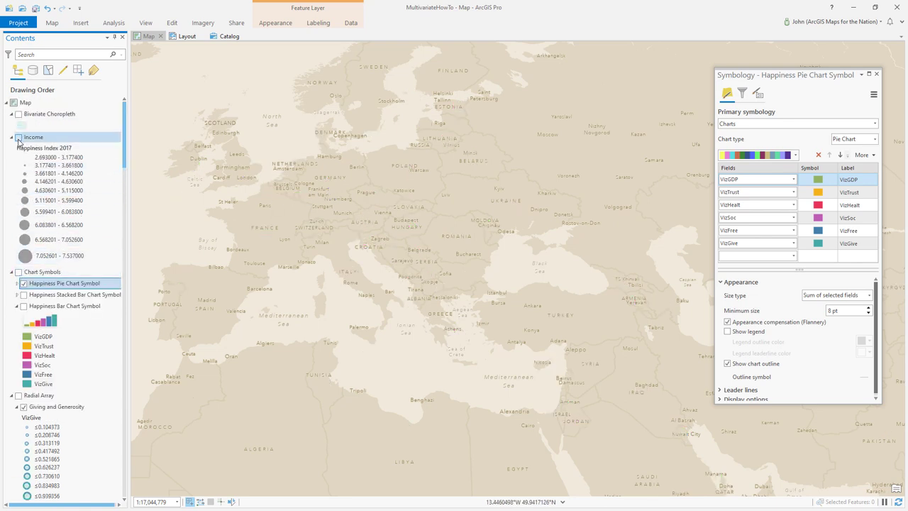
{"action": "left_click", "coordinate": [60, 139]}
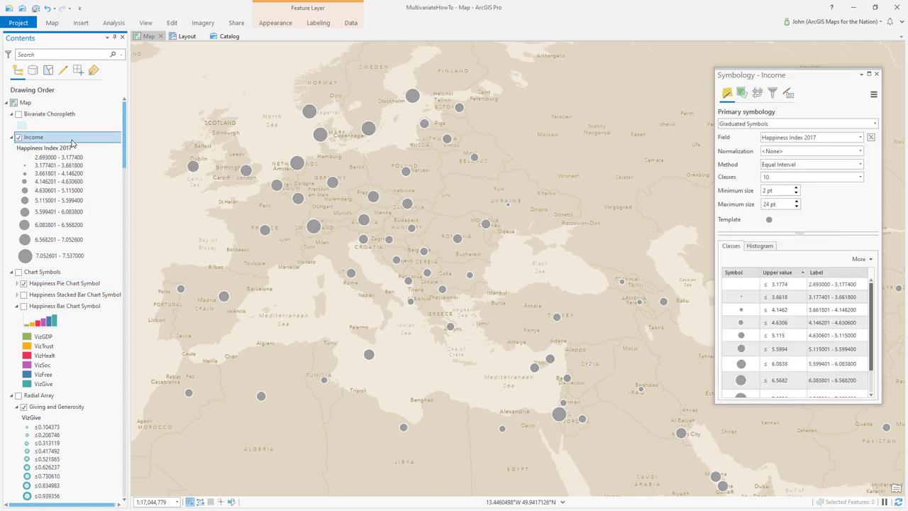
Step: In Vary symbology by attribute, expand Color and list its available fields
{"action": "left_click", "coordinate": [741, 93]}
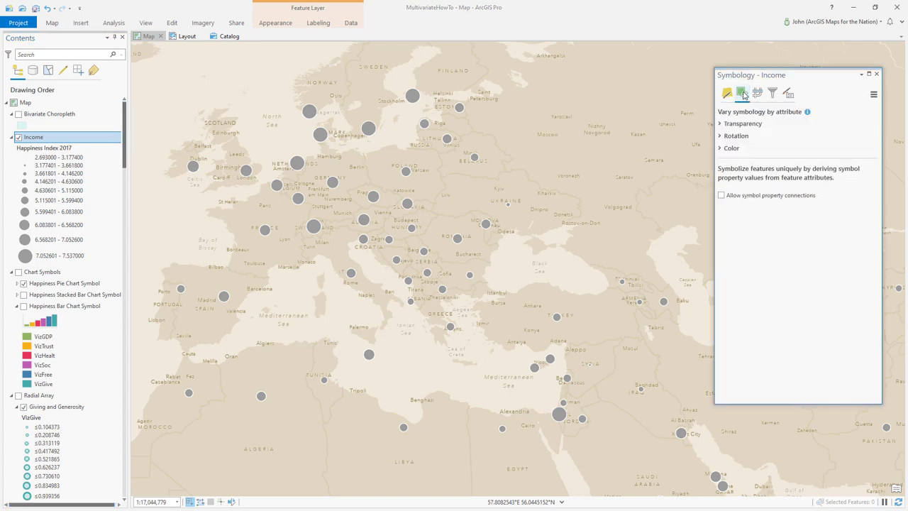
{"action": "left_click", "coordinate": [721, 125]}
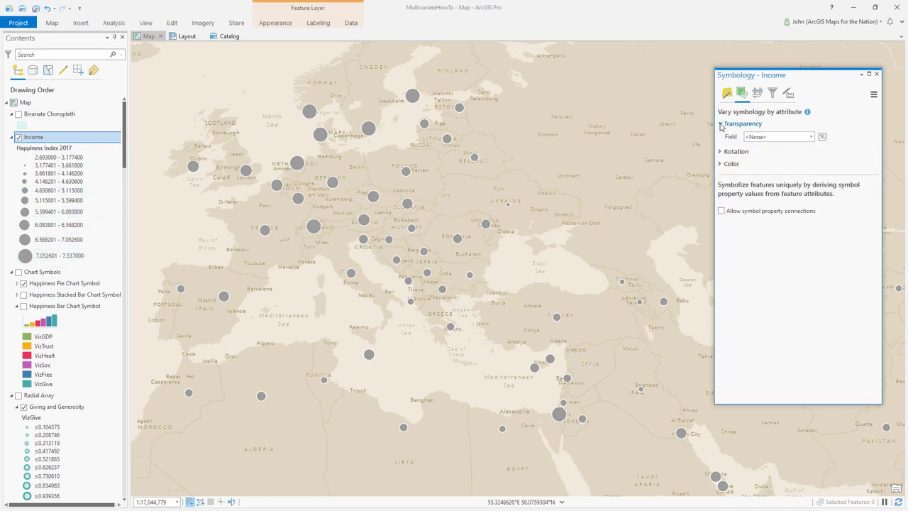
{"action": "left_click", "coordinate": [721, 124]}
{"action": "left_click", "coordinate": [721, 150]}
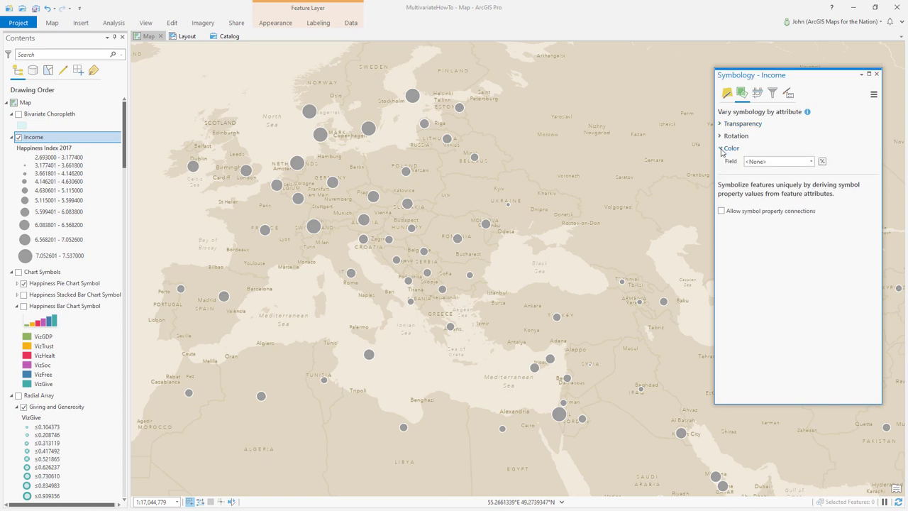
{"action": "left_click", "coordinate": [812, 162]}
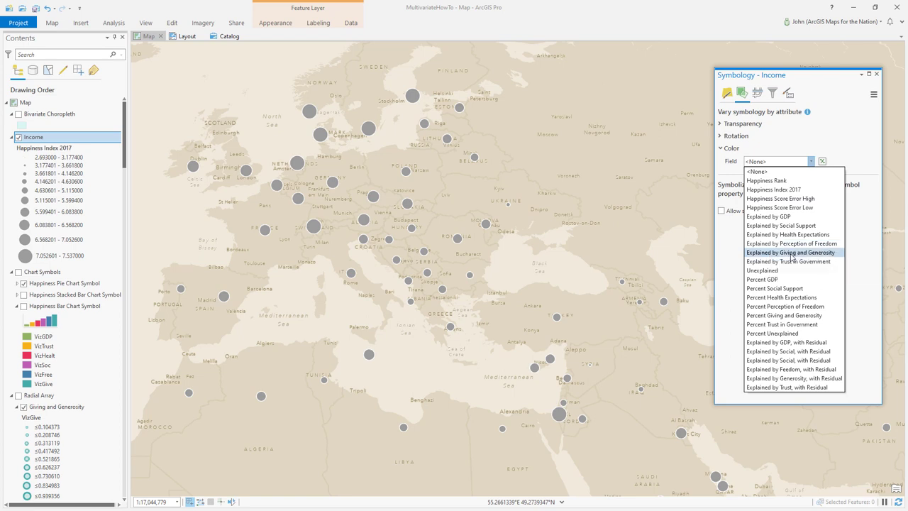
Step: Colour the Income circles by Happiness Index 2017 and inspect Europe and the Middle East
{"action": "left_click", "coordinate": [780, 189]}
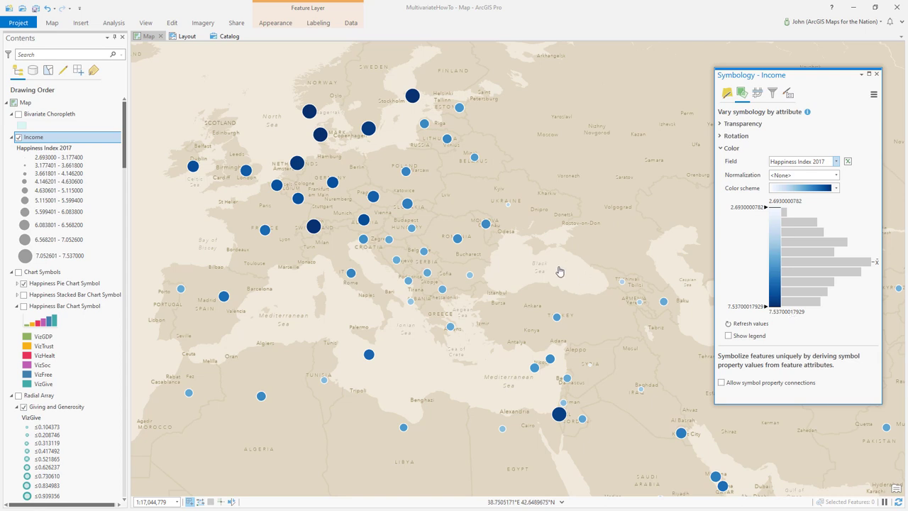
{"action": "left_click_drag", "start_coordinate": [448, 204], "coordinate": [429, 177]}
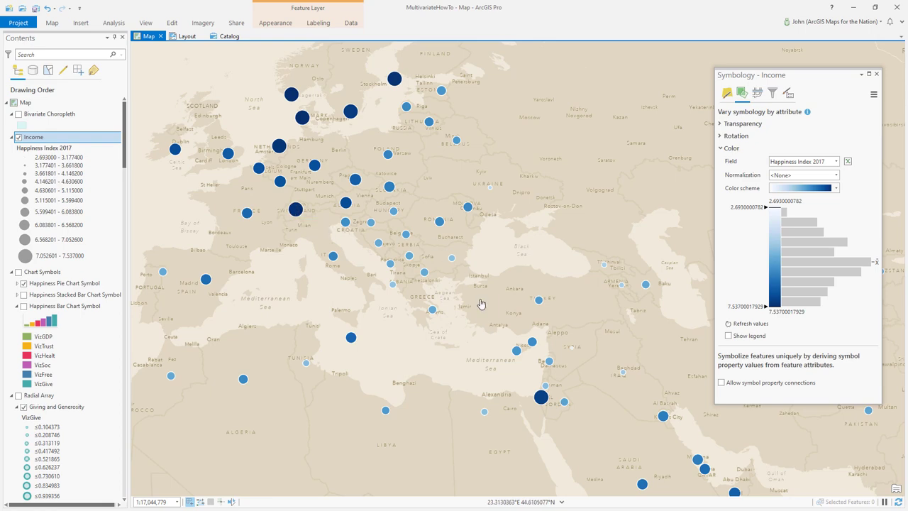
{"action": "left_click_drag", "start_coordinate": [480, 301], "coordinate": [465, 264]}
{"action": "scroll", "coordinate": [458, 294], "scroll_direction": "down", "scroll_amount": 2}
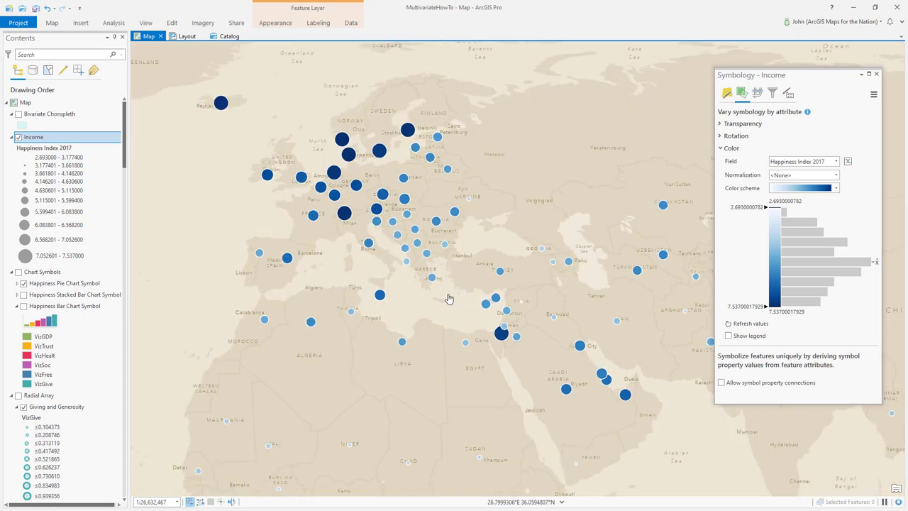
{"action": "scroll", "coordinate": [438, 298], "scroll_direction": "up", "scroll_amount": 2}
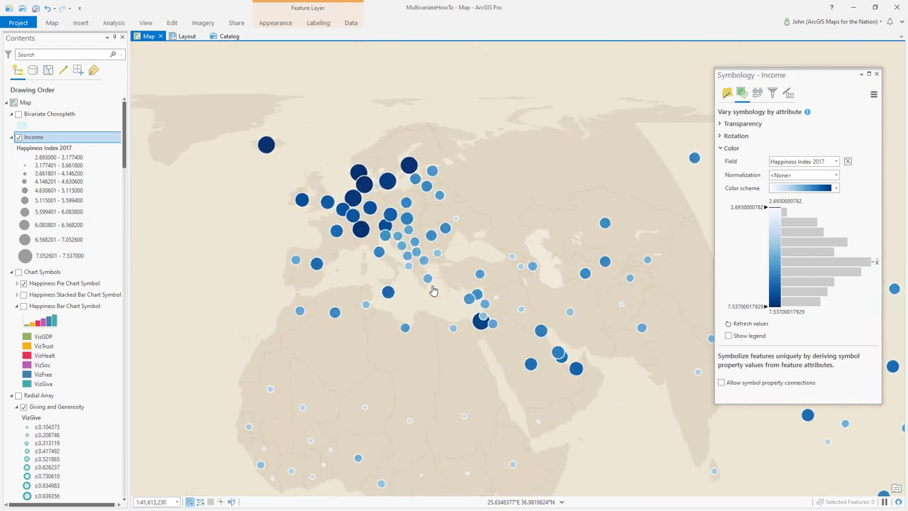
{"action": "scroll", "coordinate": [428, 293], "scroll_direction": "down", "scroll_amount": 2}
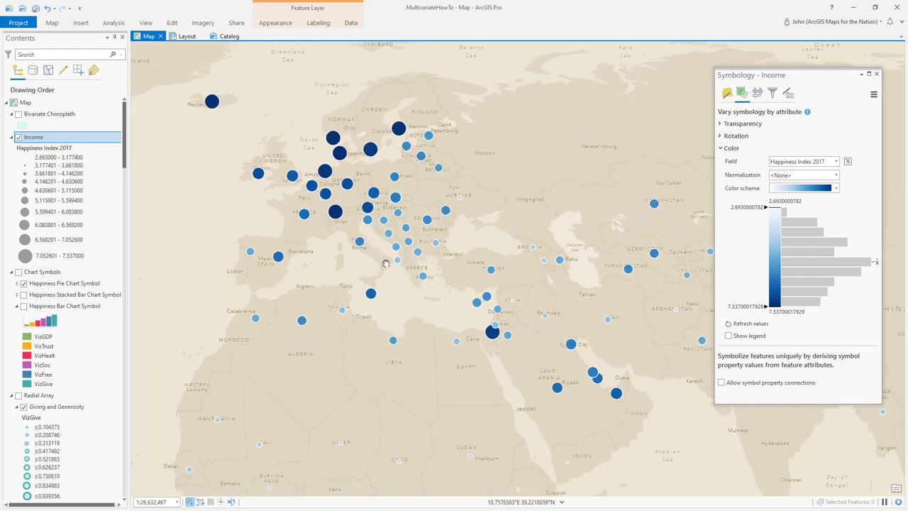
{"action": "left_click_drag", "start_coordinate": [403, 269], "coordinate": [359, 237]}
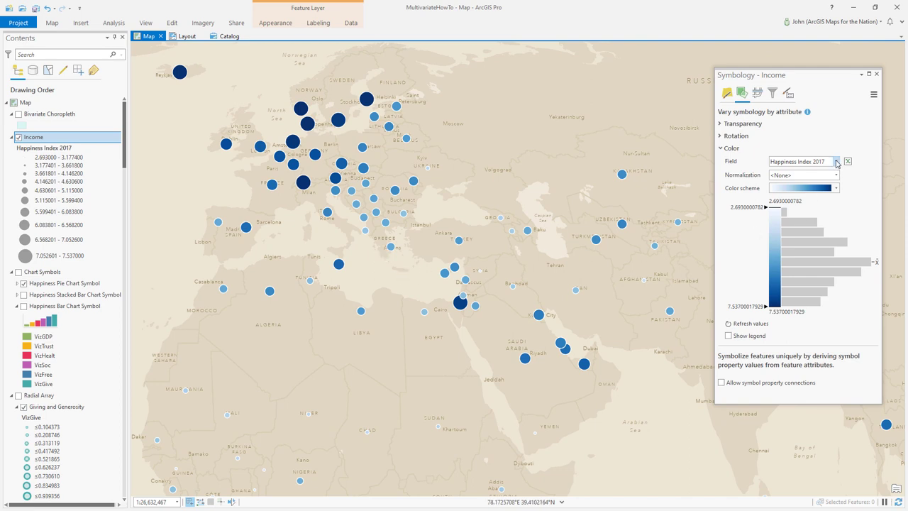
Step: Try Percent GDP as the colour field and pan around Africa, Asia and Scandinavia
{"action": "left_click", "coordinate": [837, 162]}
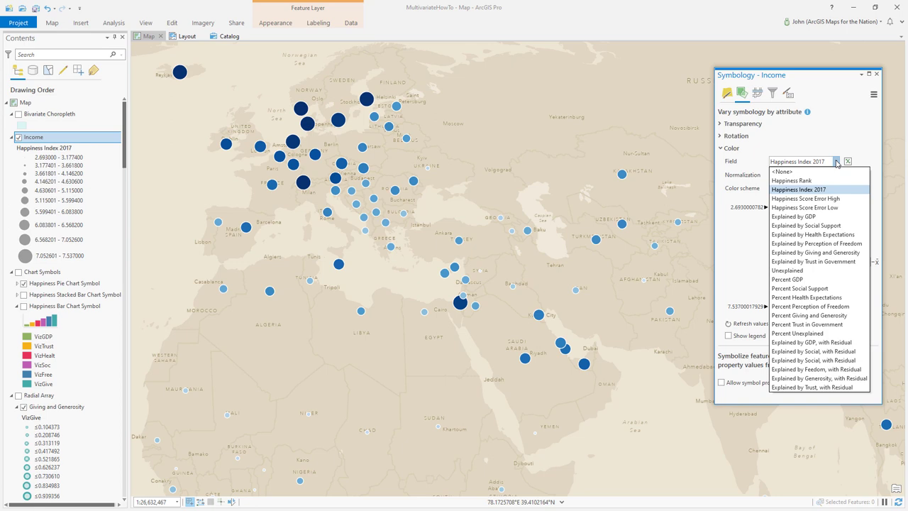
{"action": "key", "text": "Escape"}
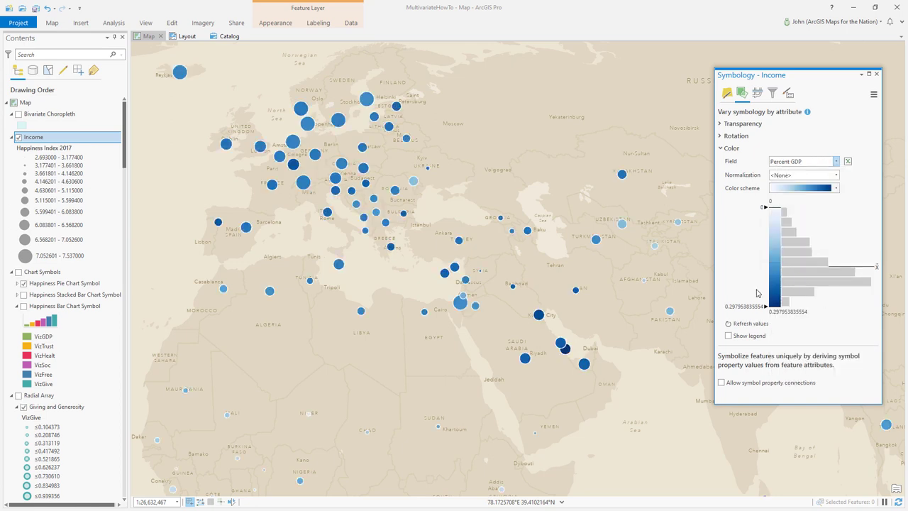
{"action": "left_click_drag", "start_coordinate": [578, 312], "coordinate": [543, 219]}
{"action": "scroll", "coordinate": [545, 227], "scroll_direction": "down", "scroll_amount": 2}
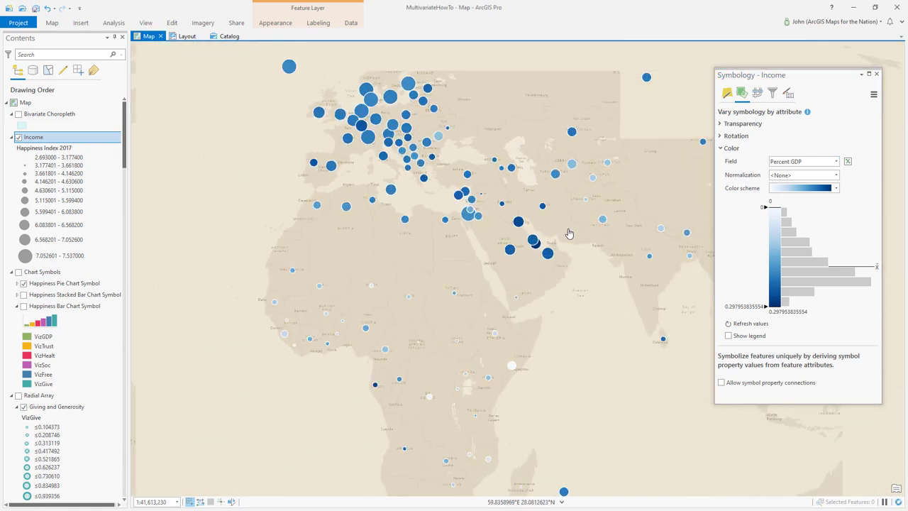
{"action": "left_click_drag", "start_coordinate": [537, 265], "coordinate": [468, 259]}
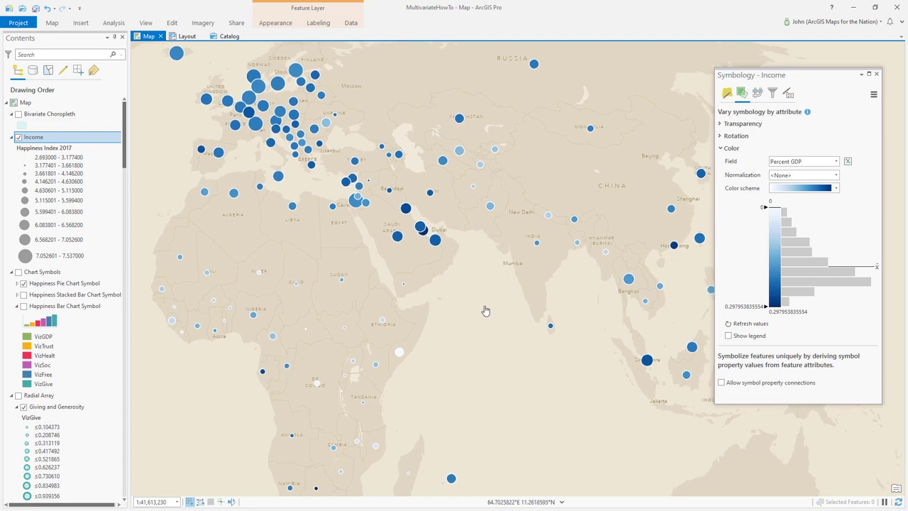
{"action": "left_click_drag", "start_coordinate": [478, 328], "coordinate": [520, 363]}
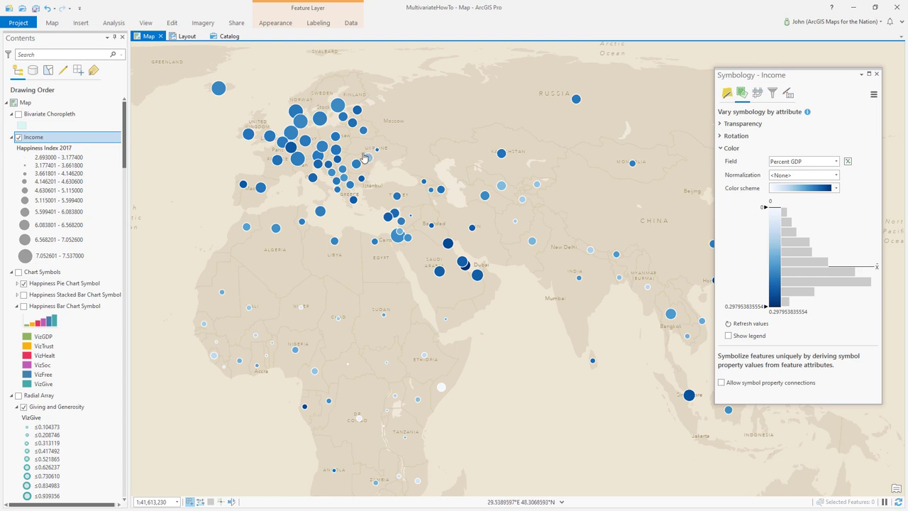
{"action": "left_click_drag", "start_coordinate": [493, 380], "coordinate": [518, 337]}
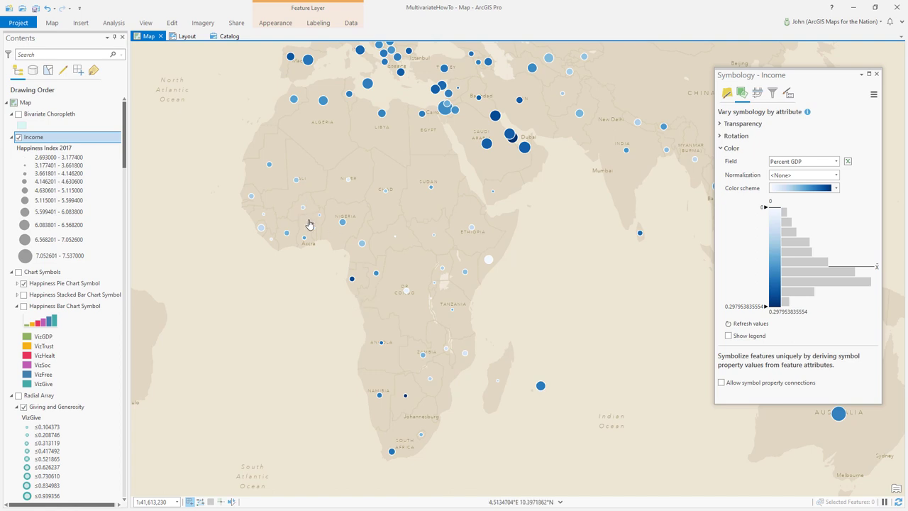
{"action": "left_click_drag", "start_coordinate": [310, 224], "coordinate": [354, 272]}
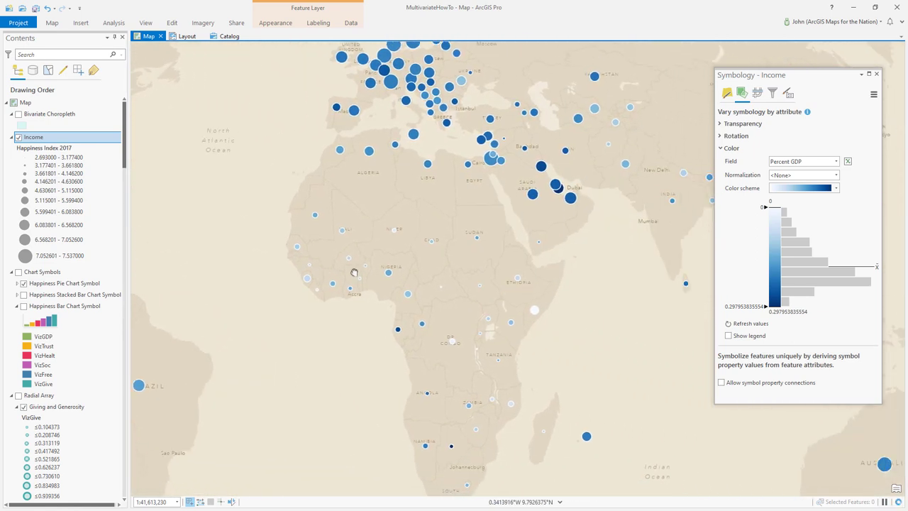
{"action": "left_click_drag", "start_coordinate": [412, 178], "coordinate": [398, 255]}
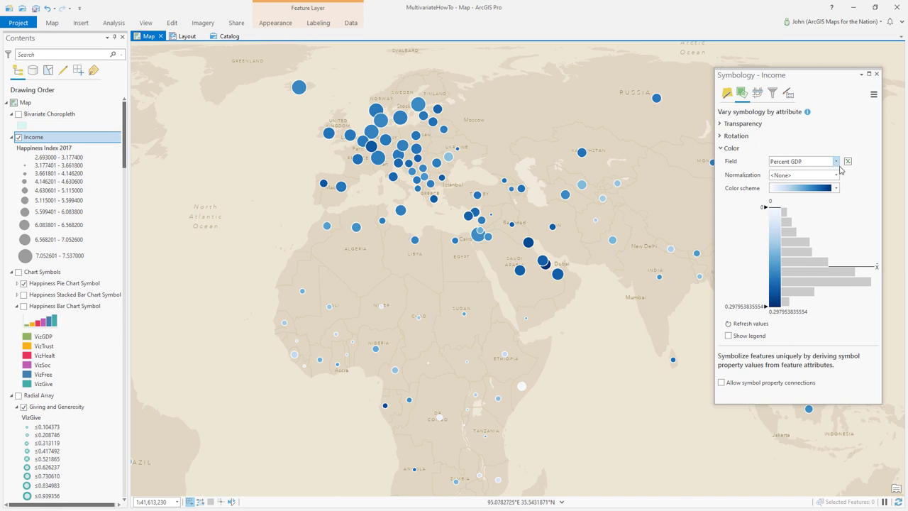
Step: Switch the circle colour field to Percent Social Support
{"action": "left_click", "coordinate": [836, 162]}
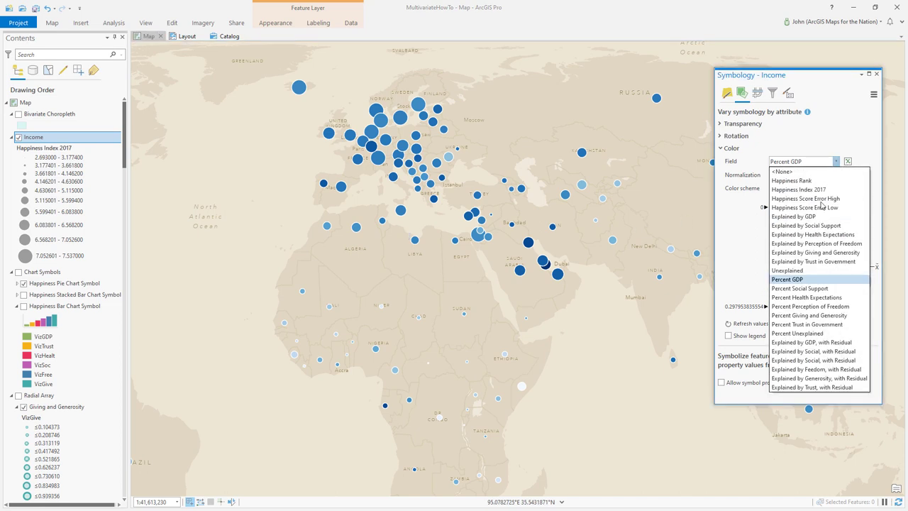
{"action": "left_click", "coordinate": [799, 289]}
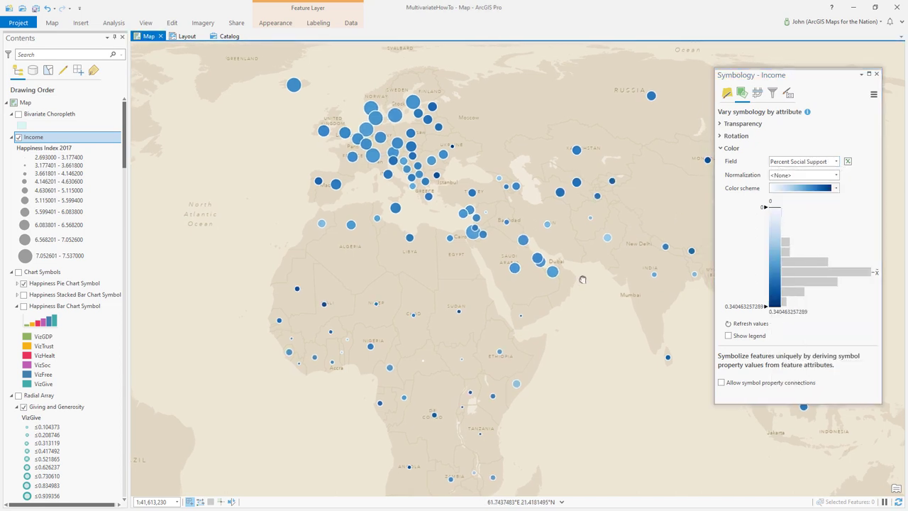
{"action": "left_click_drag", "start_coordinate": [354, 117], "coordinate": [335, 106]}
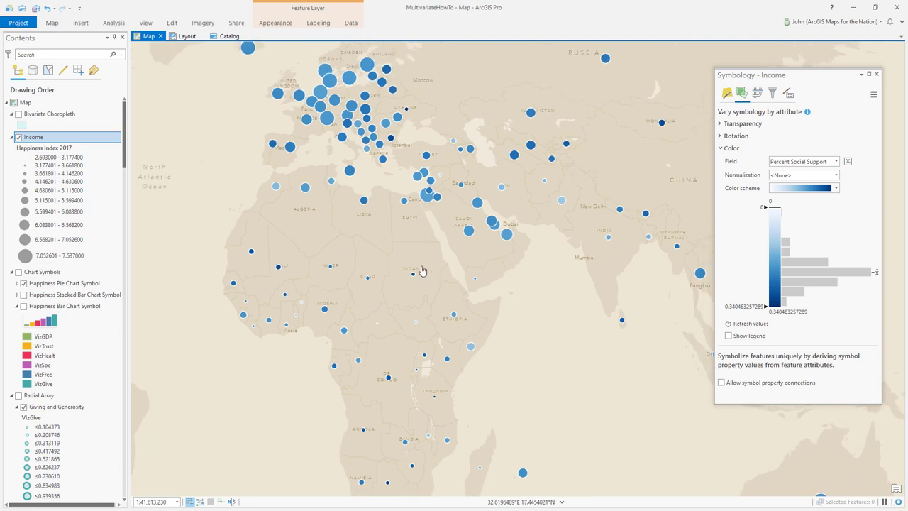
Step: Swap the Income circles for the Bivariate Choropleth layer and list its primary symbology types
{"action": "left_click", "coordinate": [18, 137]}
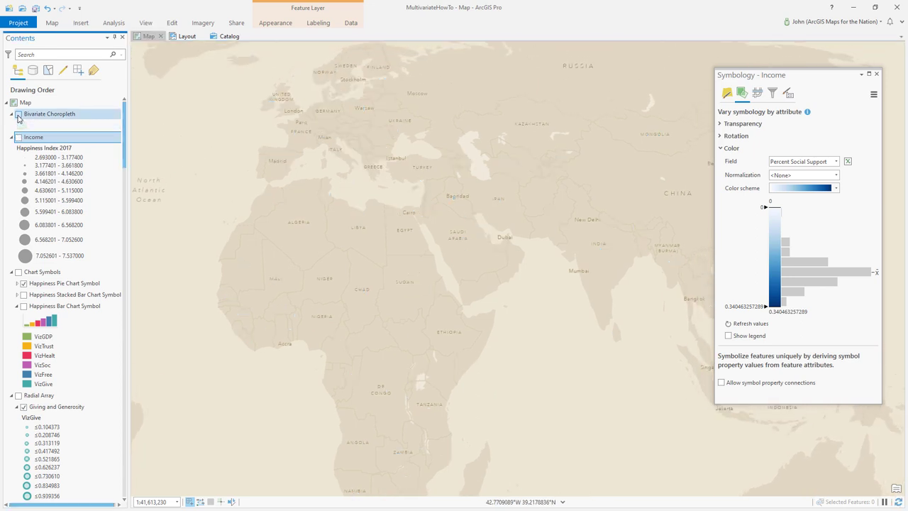
{"action": "left_click", "coordinate": [19, 114]}
{"action": "left_click", "coordinate": [92, 117]}
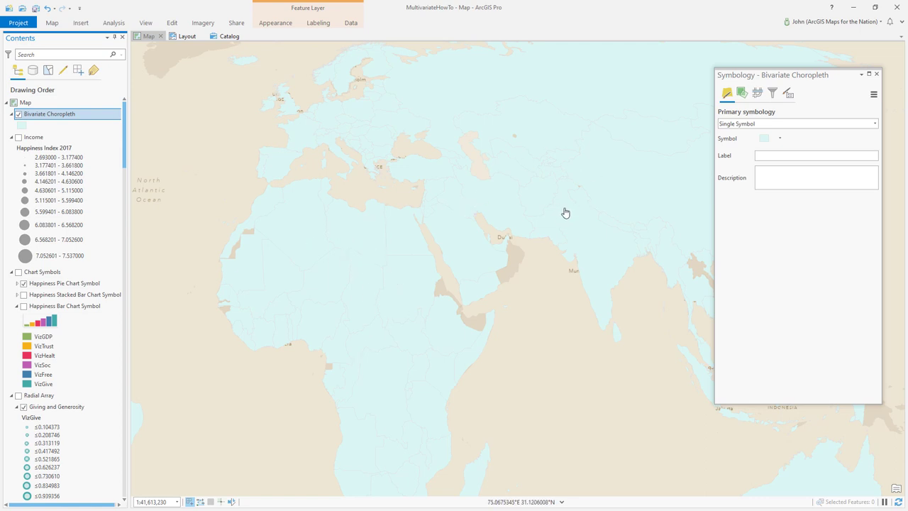
{"action": "left_click", "coordinate": [876, 124]}
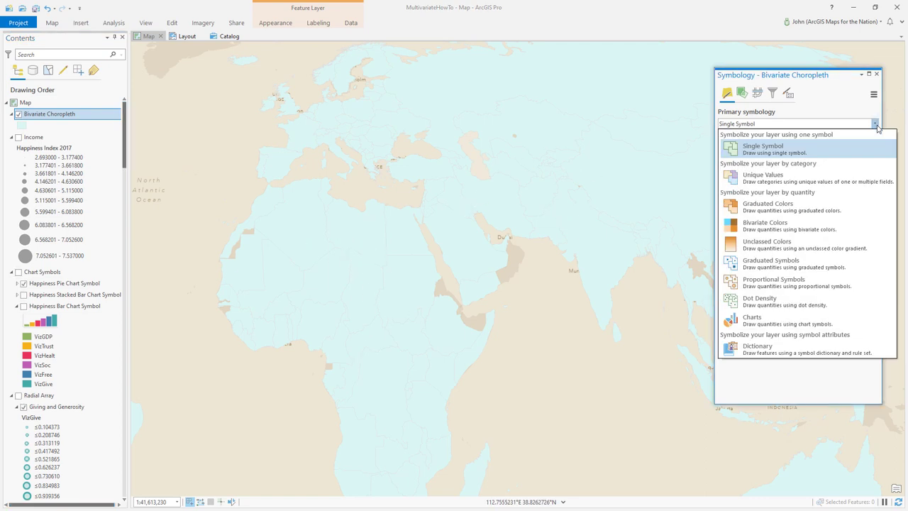
Step: Apply Bivariate Colors (VizGDP vs VizSoc, 3x3 Quantile), review the map, then hide the layer
{"action": "left_click", "coordinate": [754, 228]}
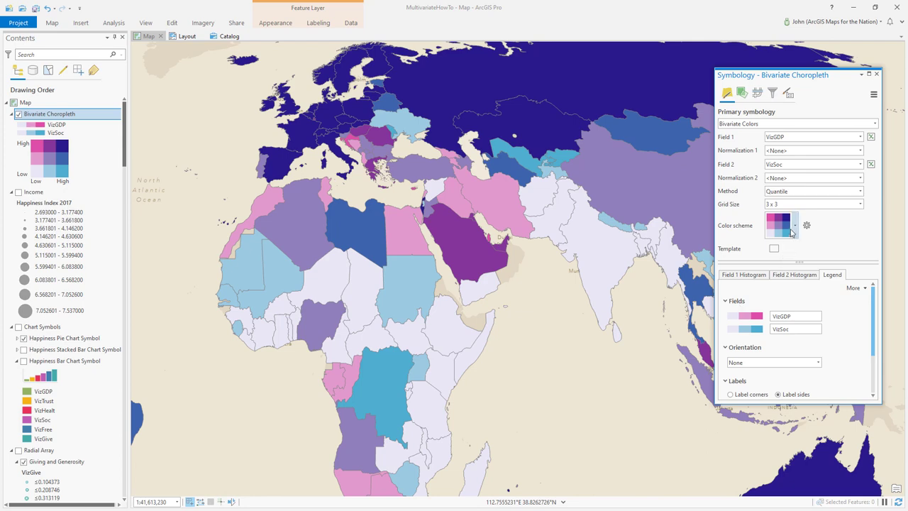
{"action": "left_click_drag", "start_coordinate": [475, 246], "coordinate": [404, 271]}
{"action": "scroll", "coordinate": [539, 312], "scroll_direction": "down", "scroll_amount": 2}
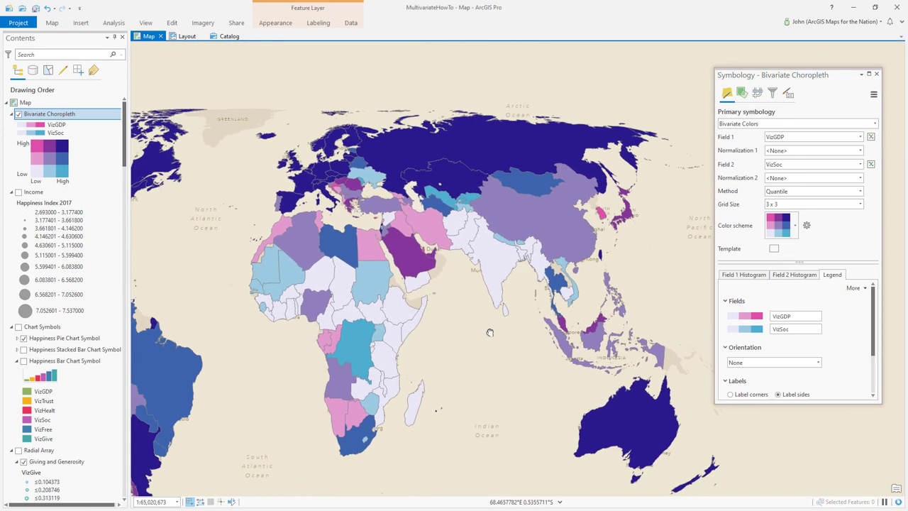
{"action": "scroll", "coordinate": [540, 312], "scroll_direction": "down", "scroll_amount": 1}
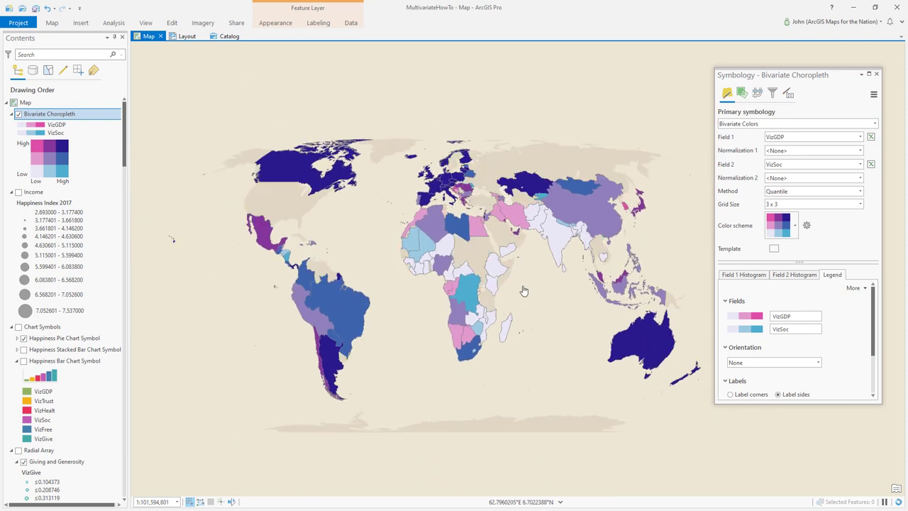
{"action": "left_click_drag", "start_coordinate": [535, 310], "coordinate": [511, 294]}
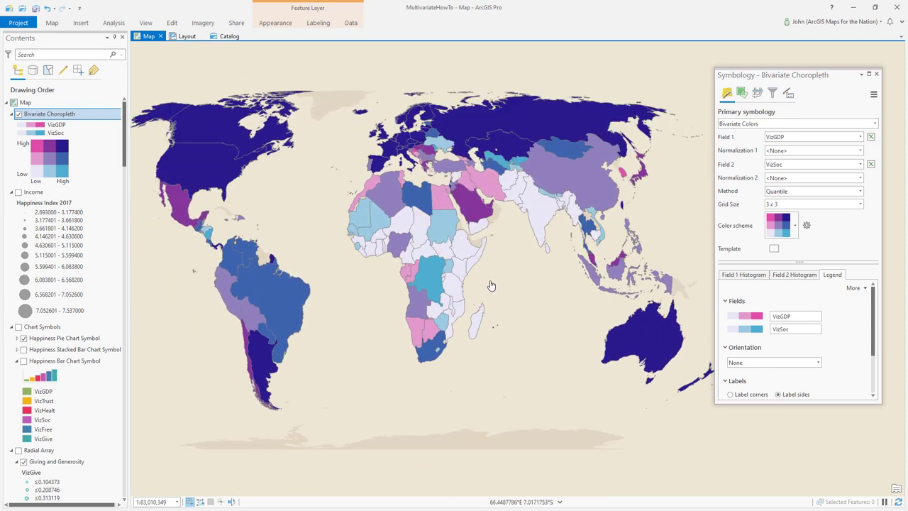
{"action": "scroll", "coordinate": [505, 286], "scroll_direction": "up", "scroll_amount": 1}
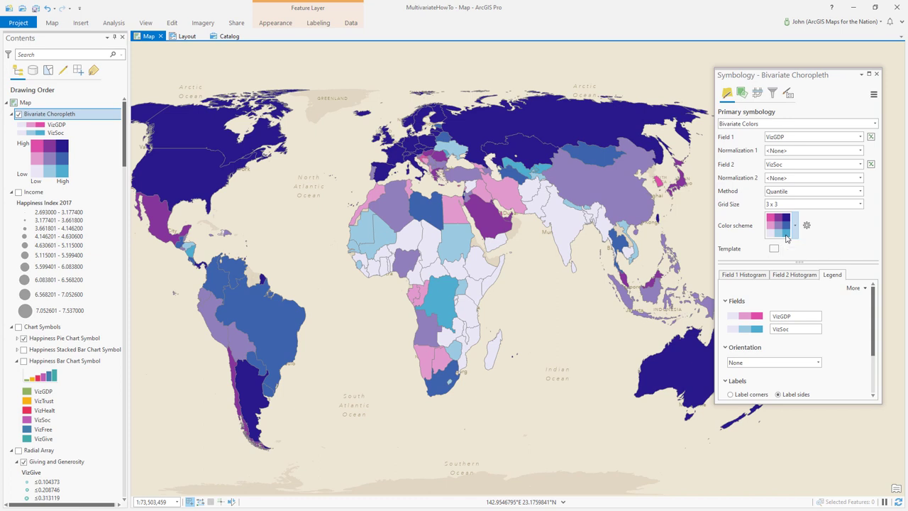
{"action": "scroll", "coordinate": [450, 284], "scroll_direction": "up", "scroll_amount": 3}
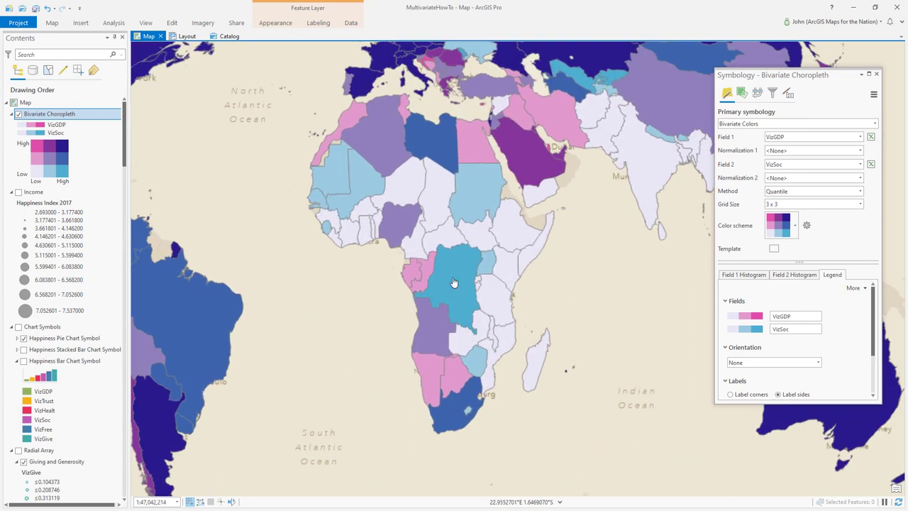
{"action": "scroll", "coordinate": [454, 282], "scroll_direction": "down", "scroll_amount": 3}
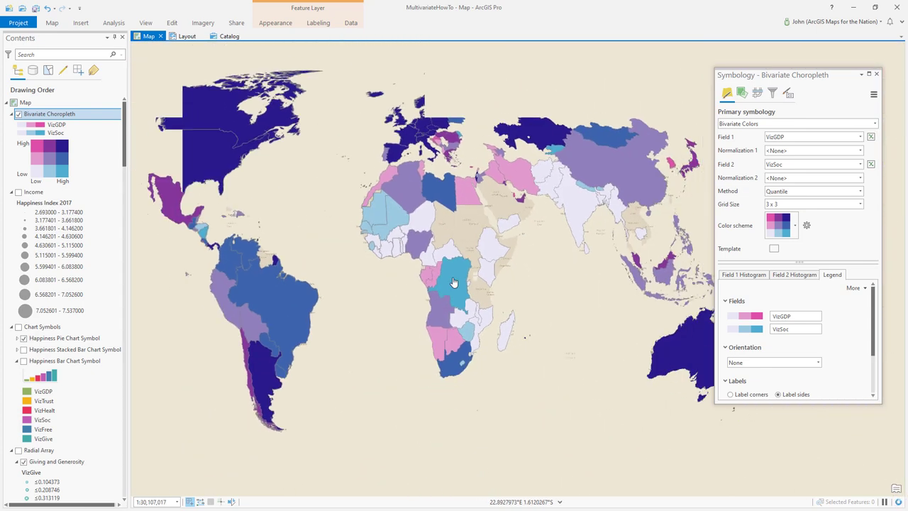
{"action": "left_click", "coordinate": [18, 114]}
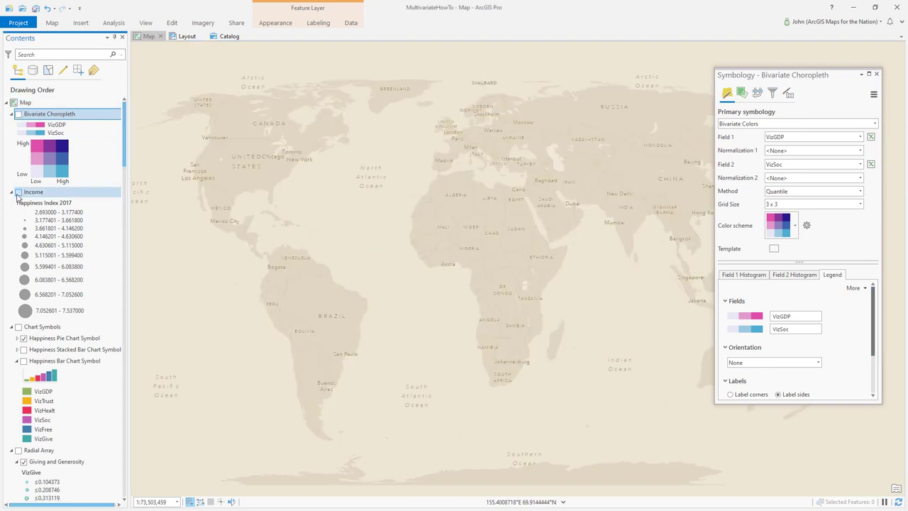
Step: Turn on and select Income, check Vary symbology by attribute, then return to Primary symbology
{"action": "left_click", "coordinate": [18, 193]}
{"action": "left_click", "coordinate": [68, 196]}
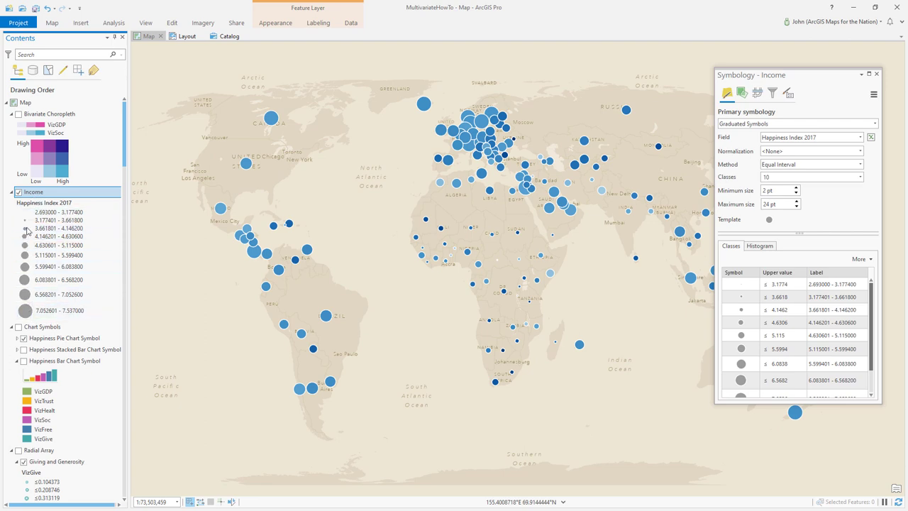
{"action": "left_click", "coordinate": [40, 281]}
{"action": "left_click", "coordinate": [88, 196]}
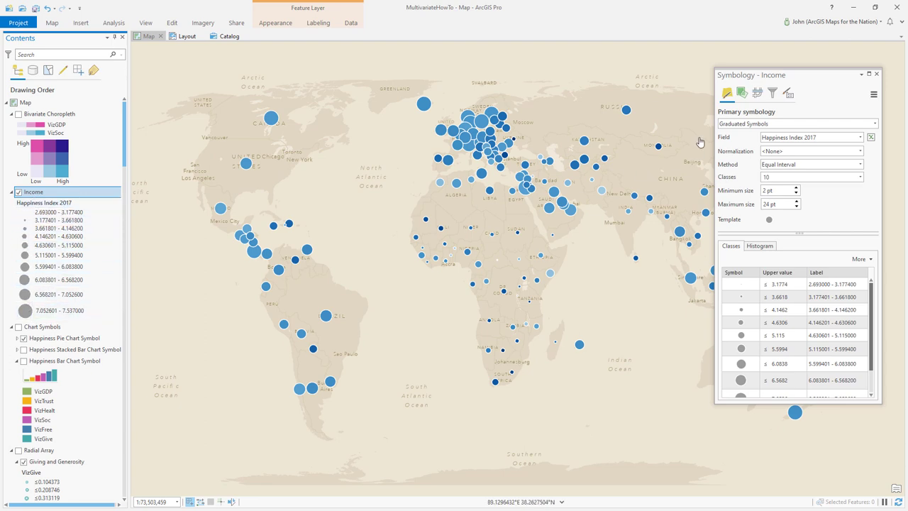
{"action": "left_click", "coordinate": [741, 93]}
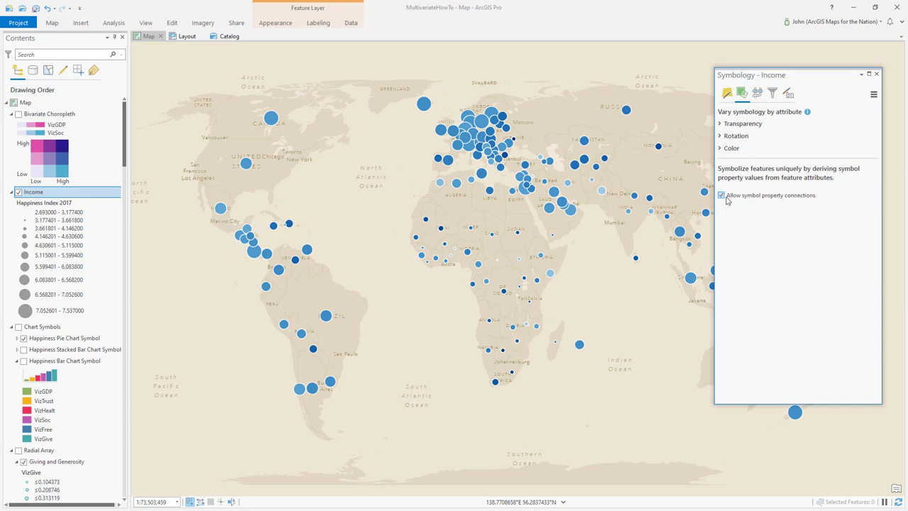
{"action": "left_click", "coordinate": [727, 94]}
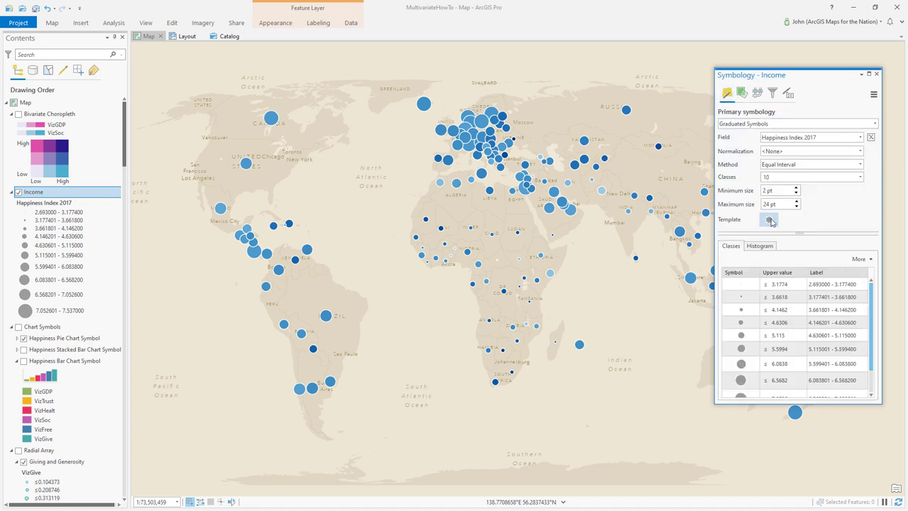
Step: Map the Income template's outline width to the _2017Hap_2 field
{"action": "left_click", "coordinate": [770, 221]}
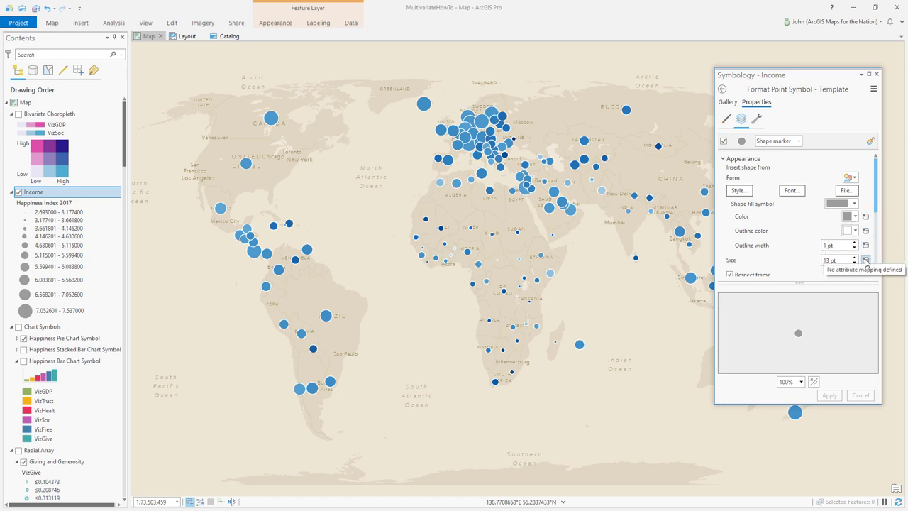
{"action": "mouse_move", "coordinate": [877, 214]}
{"action": "left_mouse_down"}
{"action": "mouse_move", "coordinate": [874, 270]}
{"action": "mouse_move", "coordinate": [877, 217]}
{"action": "left_mouse_up"}
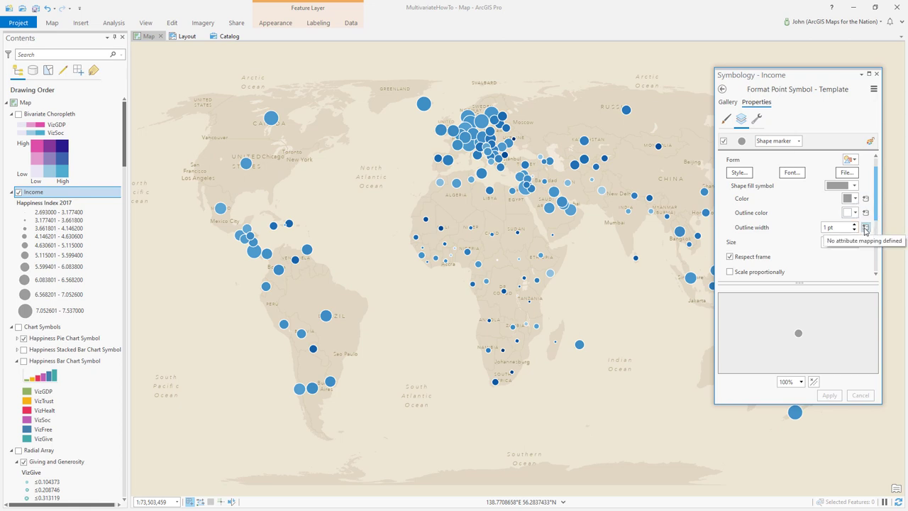
{"action": "left_click", "coordinate": [865, 228]}
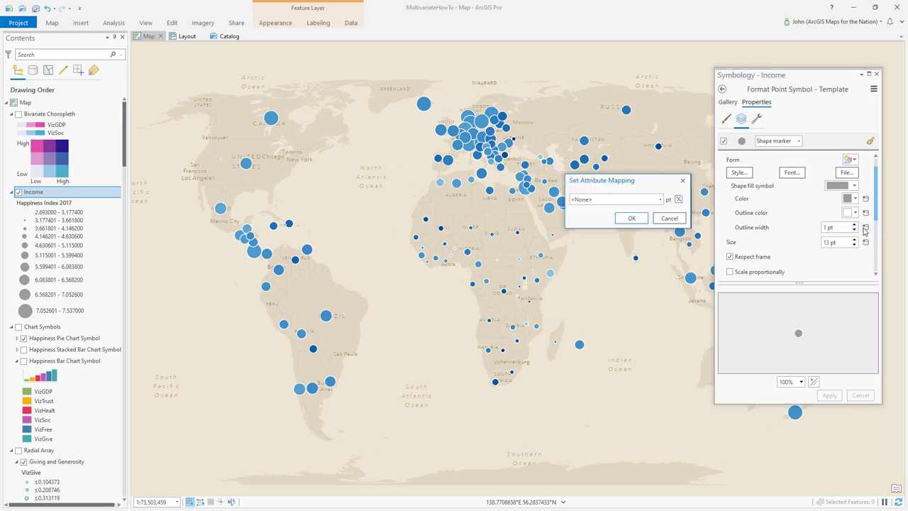
{"action": "left_click", "coordinate": [659, 200]}
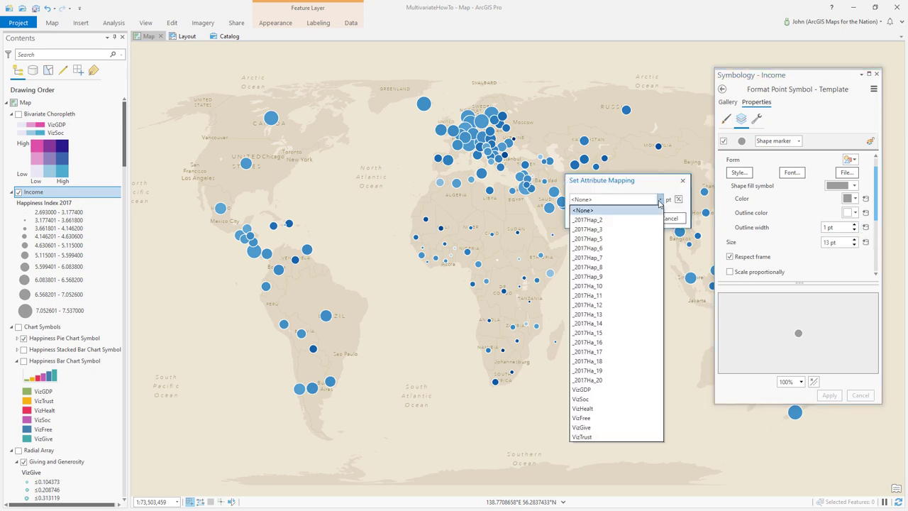
{"action": "left_click", "coordinate": [596, 220]}
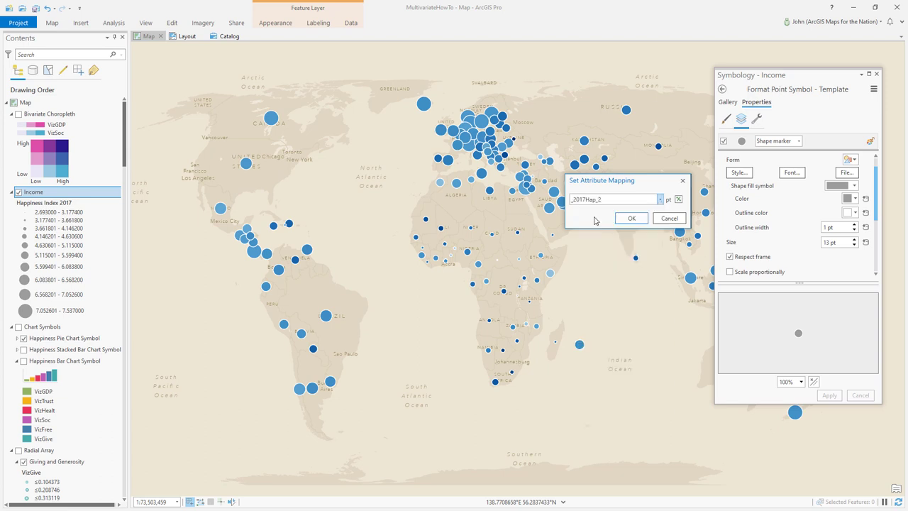
{"action": "left_click", "coordinate": [632, 218]}
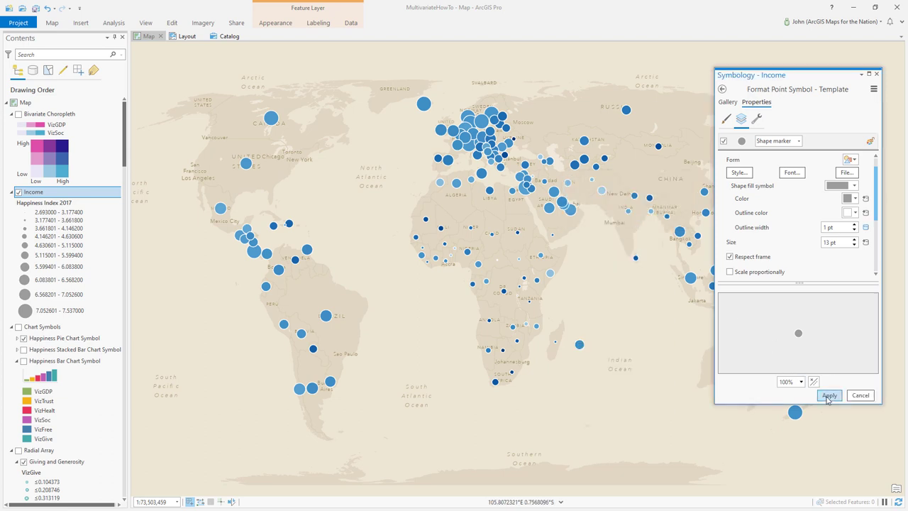
Step: Rescale the outline width with the expression [_2017Hap_2]*0.01 and apply it
{"action": "left_click", "coordinate": [828, 395]}
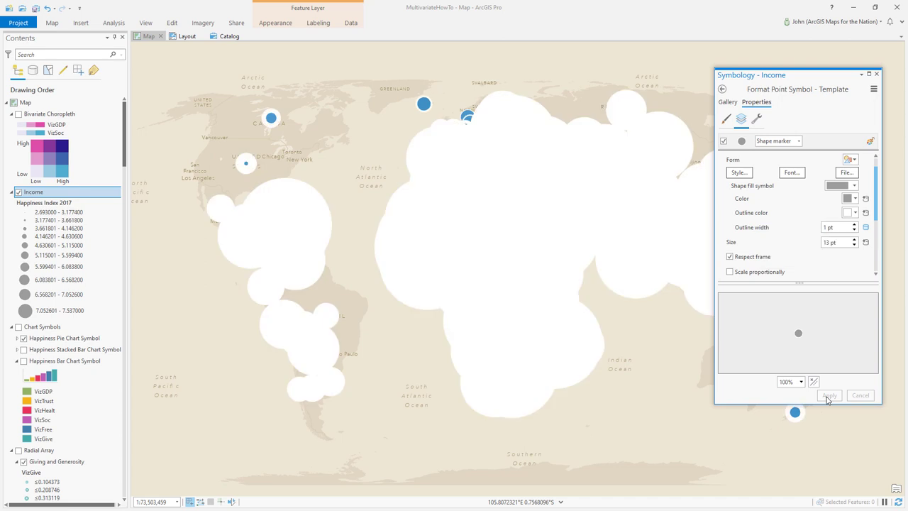
{"action": "left_click", "coordinate": [865, 227]}
{"action": "left_click", "coordinate": [678, 200]}
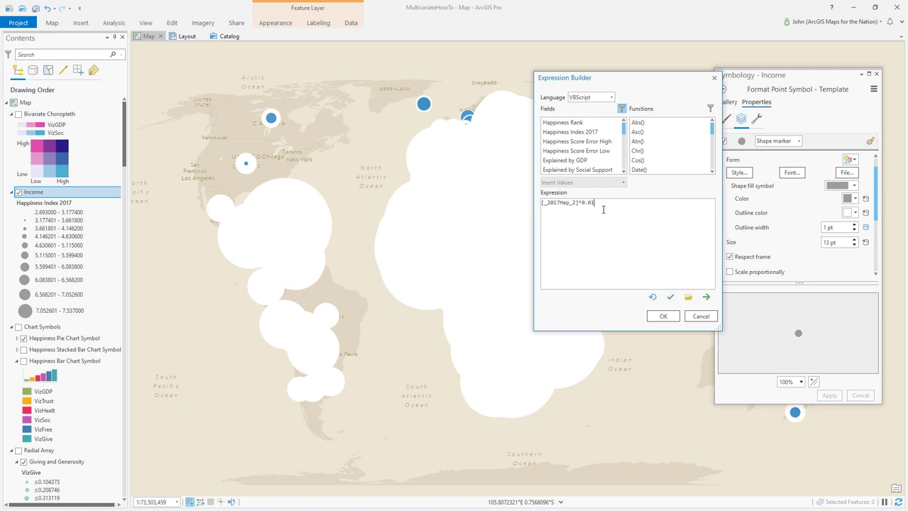
{"action": "left_click", "coordinate": [662, 317]}
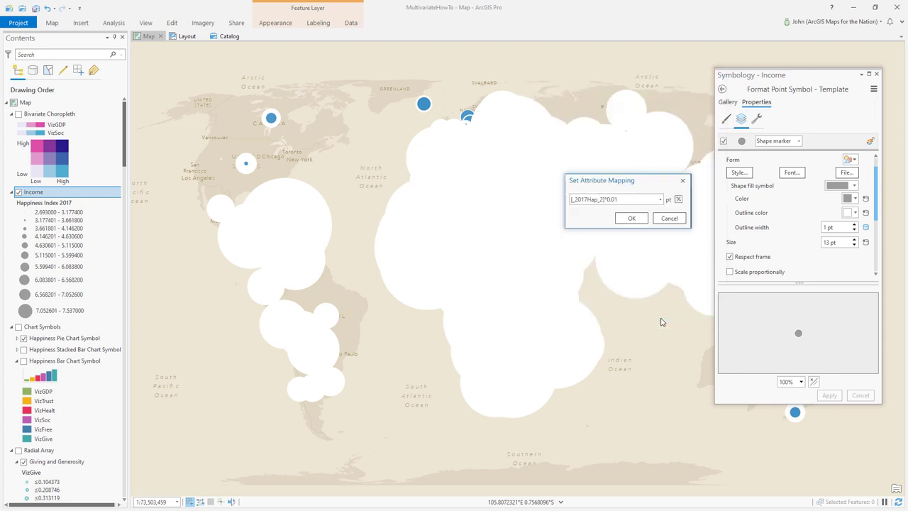
{"action": "left_click", "coordinate": [632, 218]}
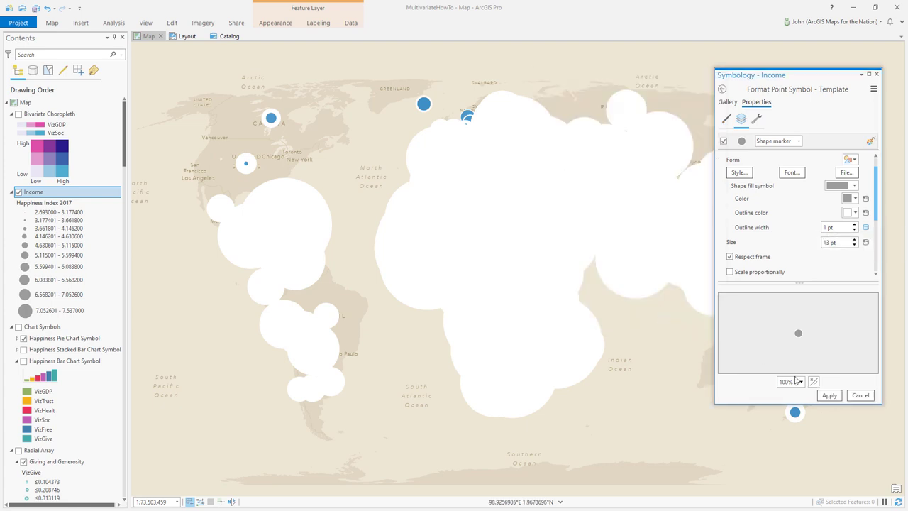
{"action": "left_click", "coordinate": [830, 396]}
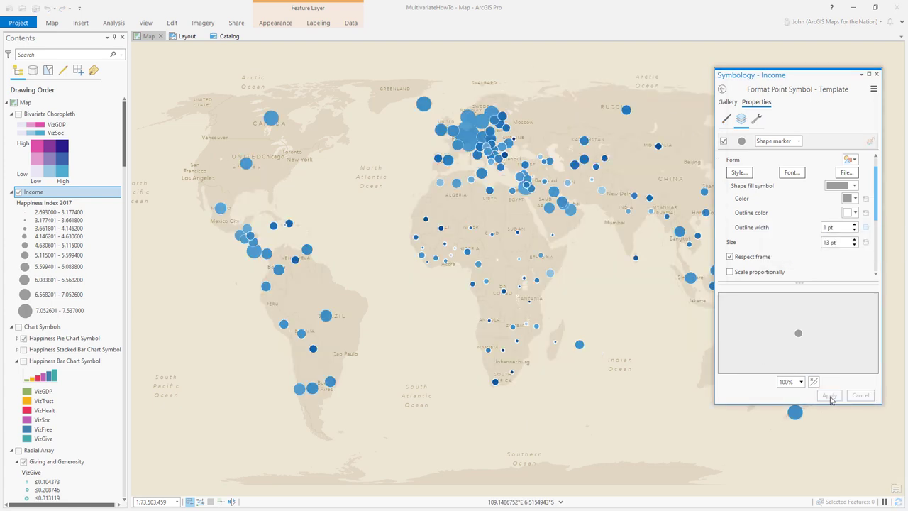